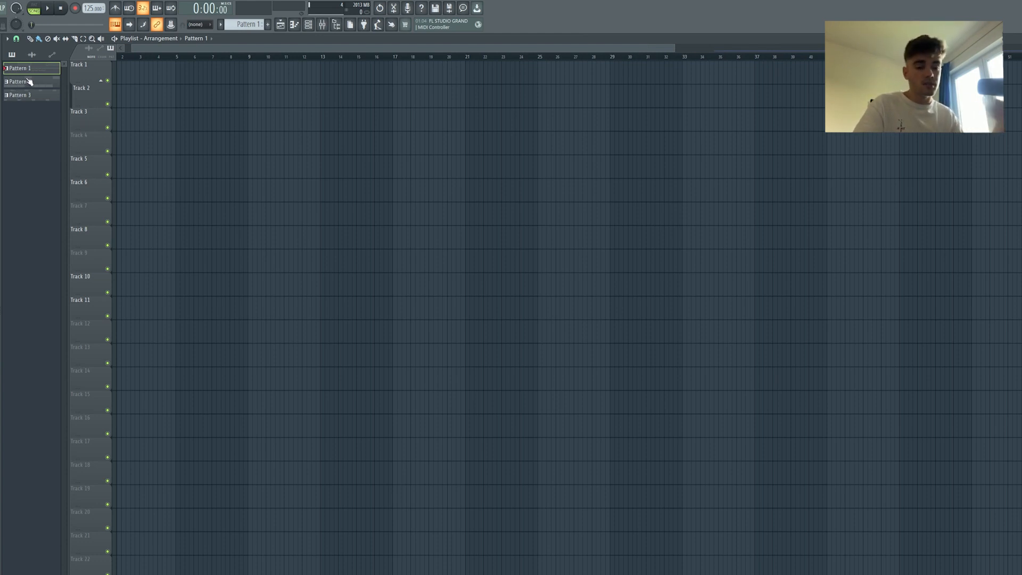
# Open Pattern 1's notes in the piano roll and play the pattern to hear the melody.
pyautogui.doubleClick(33, 71)
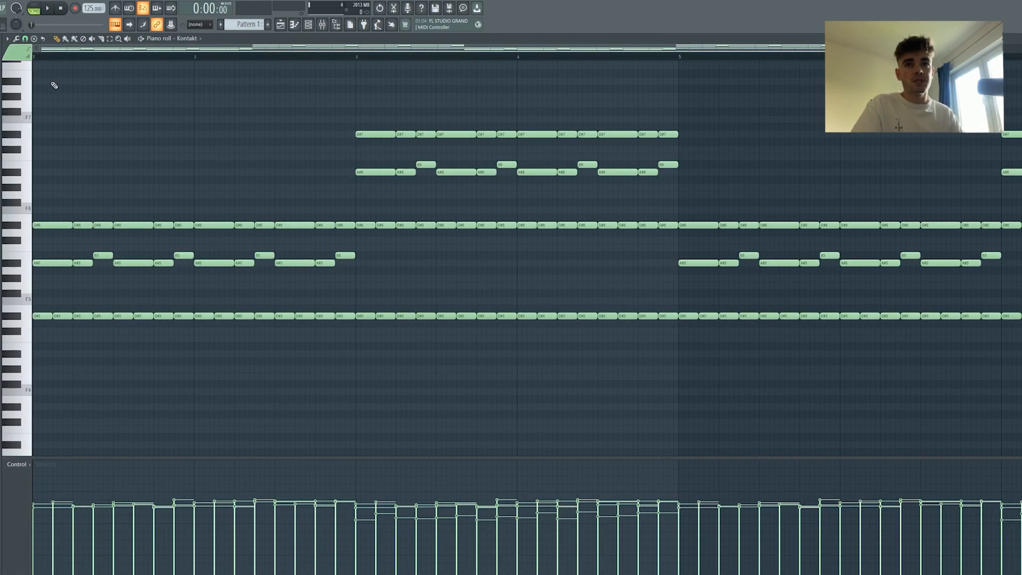
pyautogui.scroll(1, 141, 123)
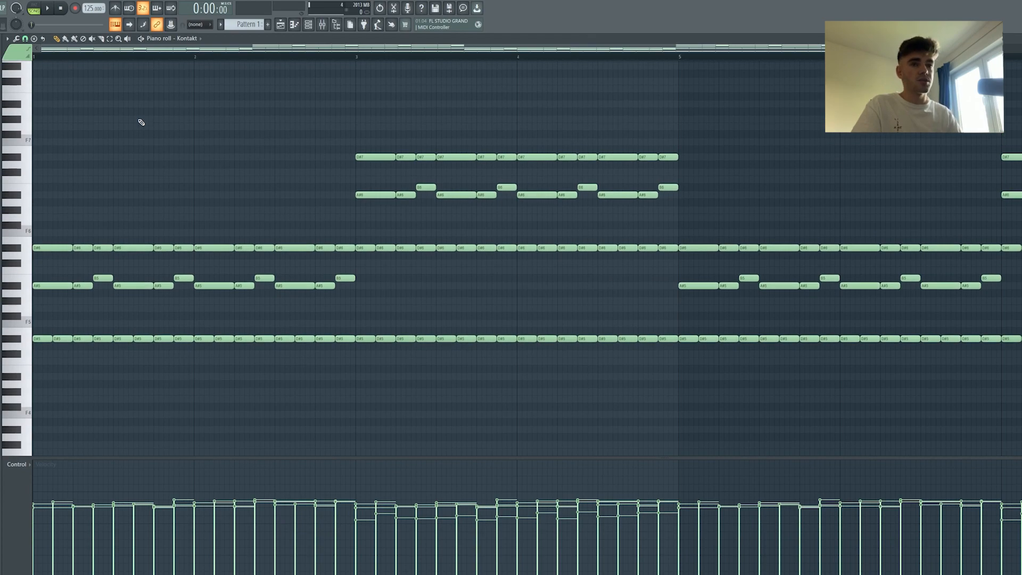
pyautogui.scroll(-1, 141, 122)
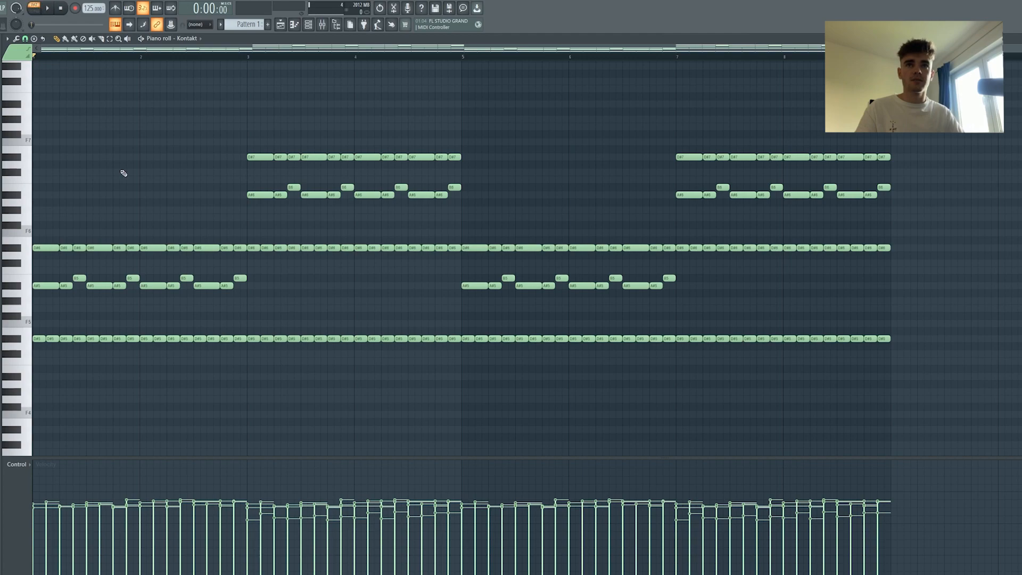
pyautogui.press('space')
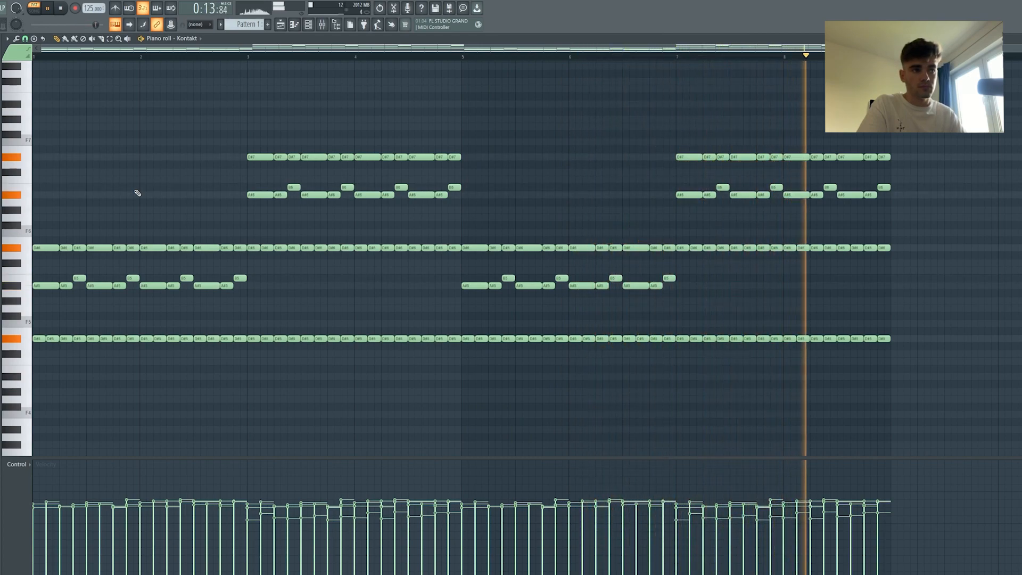
pyautogui.press('space')
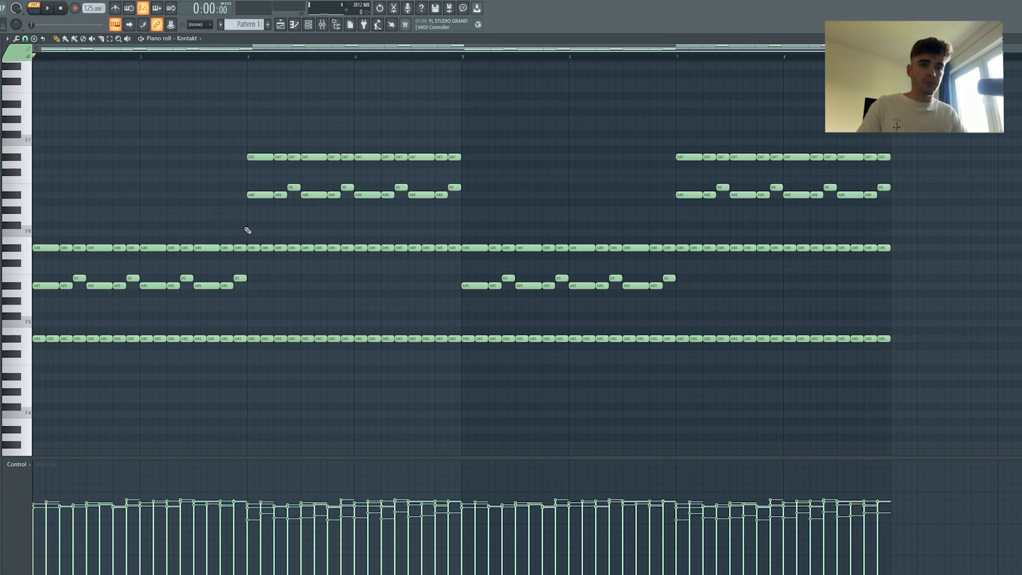
# Try raising the notes of Pattern 1's first two bars by one octave, and undo the edits.
pyautogui.moveTo(243, 230); pyautogui.dragTo(33, 388)
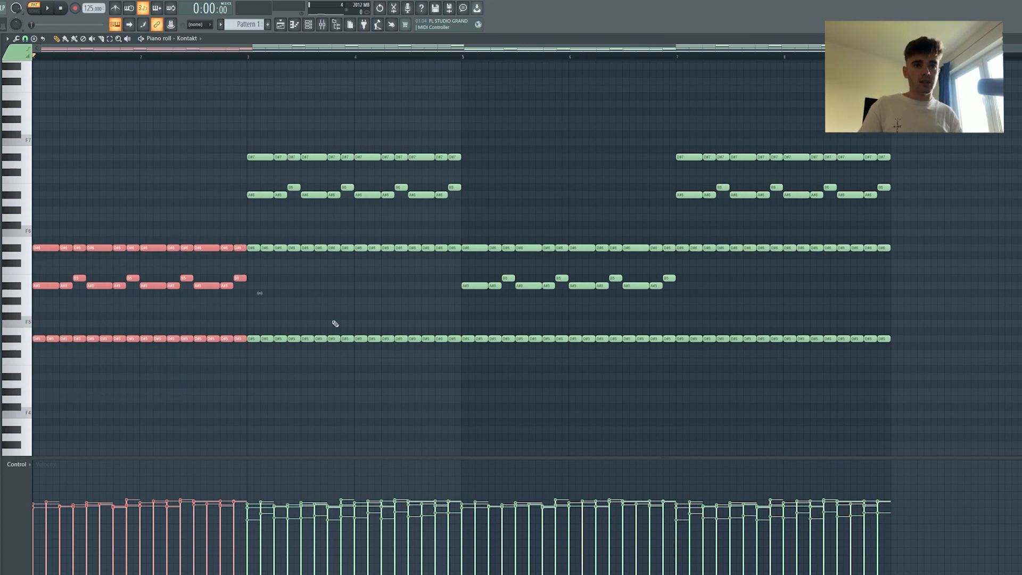
pyautogui.hotkey('ctrl', 'Up')
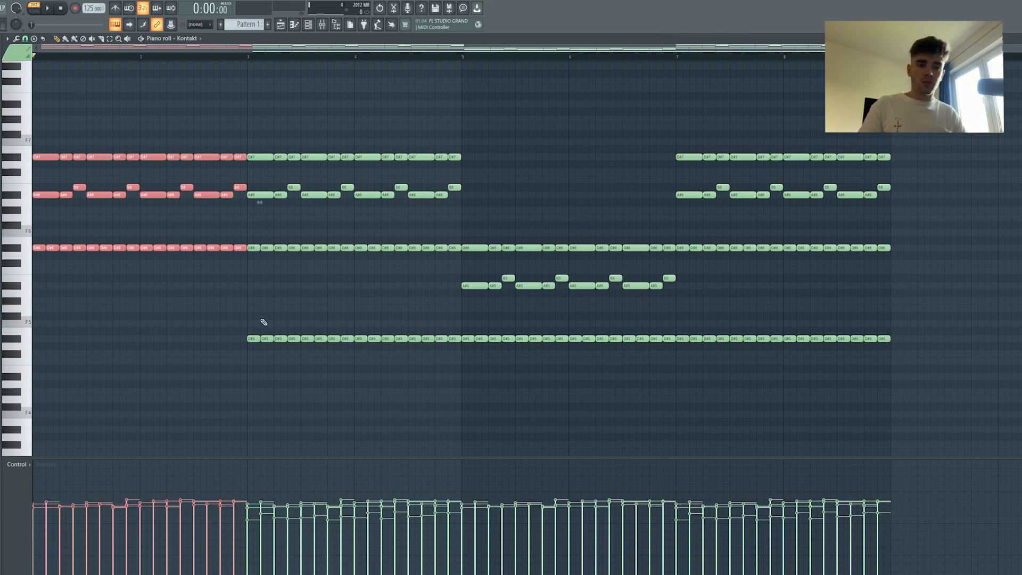
pyautogui.moveTo(242, 338); pyautogui.dragTo(459, 352)
pyautogui.moveTo(406, 340); pyautogui.dragTo(193, 362)
pyautogui.keyDown('ctrl'); pyautogui.click(329, 381); pyautogui.keyUp('ctrl')
pyautogui.hotkey('ctrl', 'z')
pyautogui.hotkey('ctrl', 'z')
pyautogui.hotkey('ctrl', 'alt', 'z')
pyautogui.hotkey('ctrl', 'alt', 'z')
pyautogui.hotkey('ctrl', 'alt', 'z')
pyautogui.hotkey('ctrl', 'alt', 'z')
pyautogui.hotkey('ctrl', 'alt', 'z')
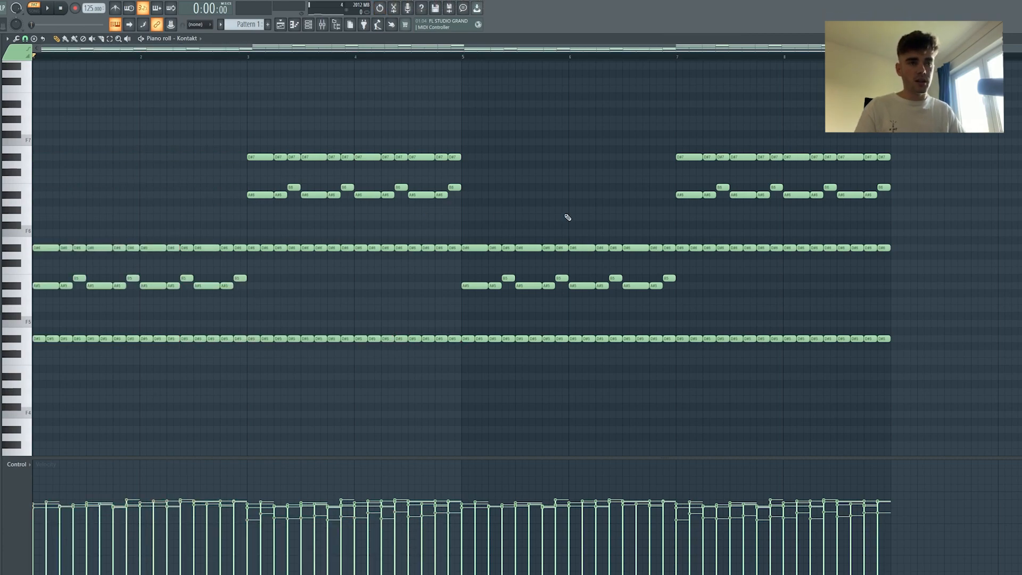
# Return to the playlist and place the Pattern 1 audio clip at the start of Track 1.
pyautogui.press('F5')
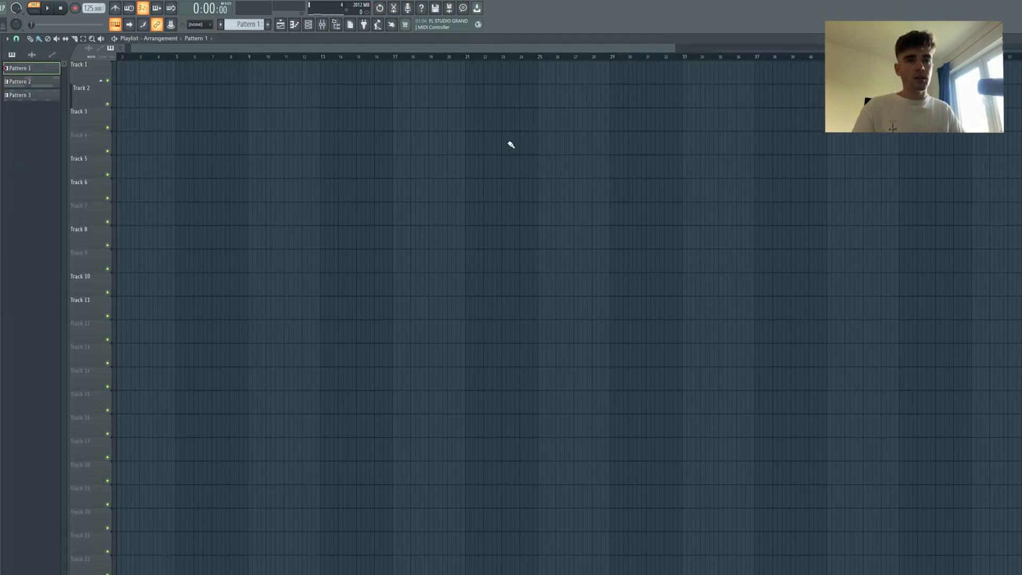
pyautogui.click(40, 54)
pyautogui.moveTo(41, 70); pyautogui.dragTo(78, 82)
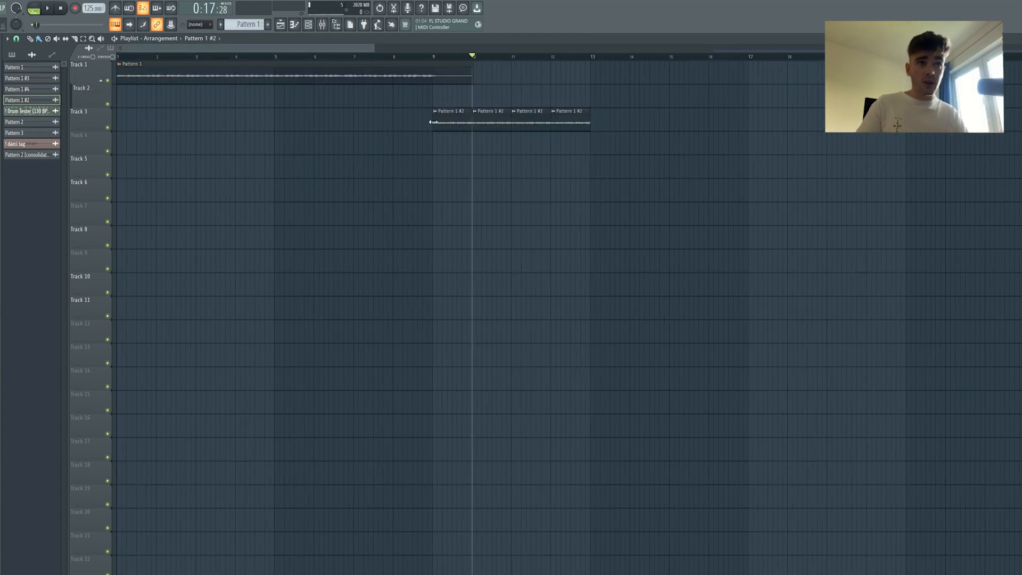
pyautogui.press('space')
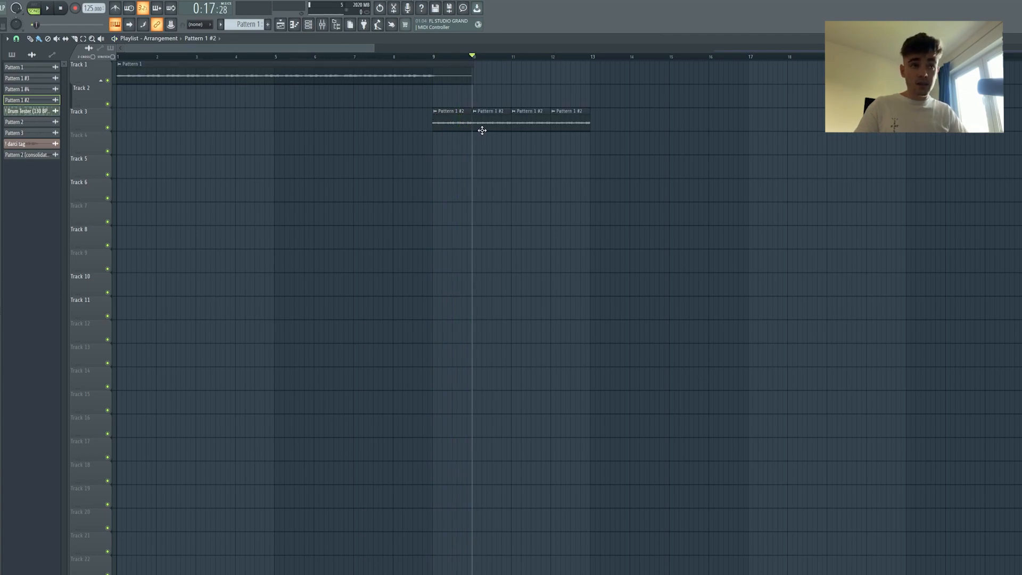
# Delete the first two Pattern 1 #2 clips on Track 3 and copy the remaining two to bar 15.
pyautogui.rightClick(493, 123)
pyautogui.rightClick(454, 126)
pyautogui.moveTo(584, 121); pyautogui.dragTo(680, 129)
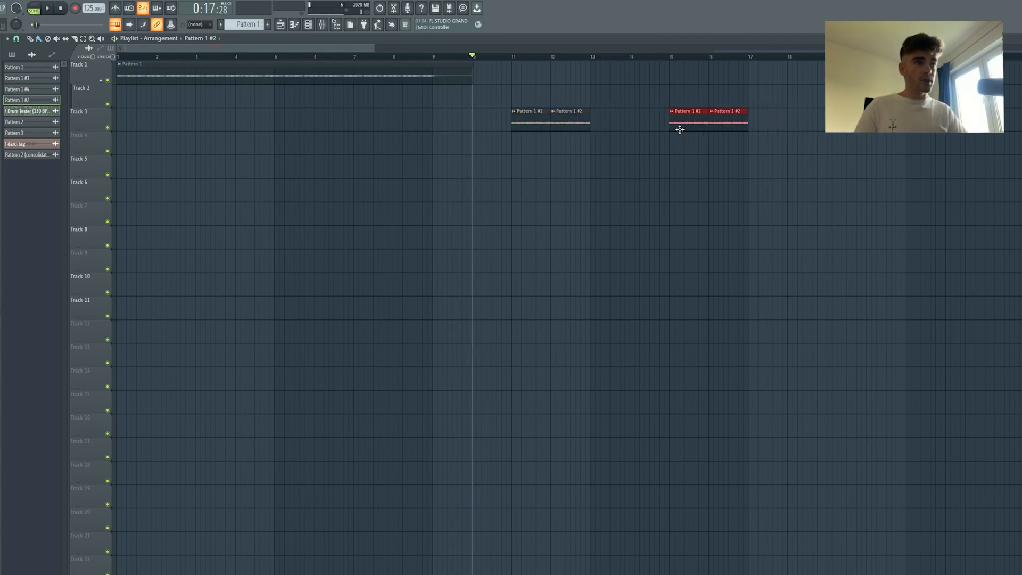
# Copy the Pattern 1 audio clip to Track 2 at bar 9 and remove everything after its first two bars.
pyautogui.moveTo(136, 75); pyautogui.dragTo(452, 104)
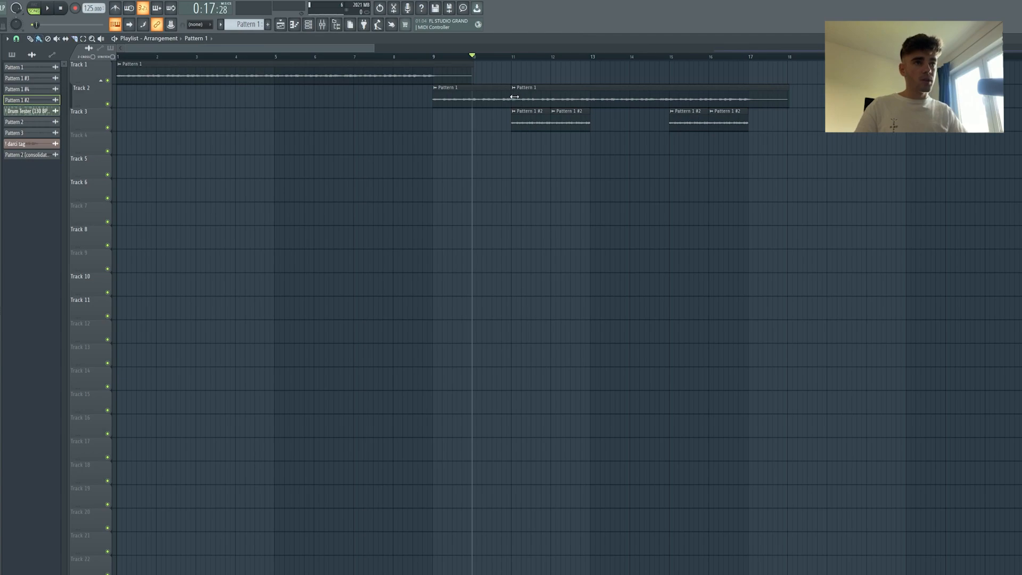
pyautogui.rightClick(516, 97)
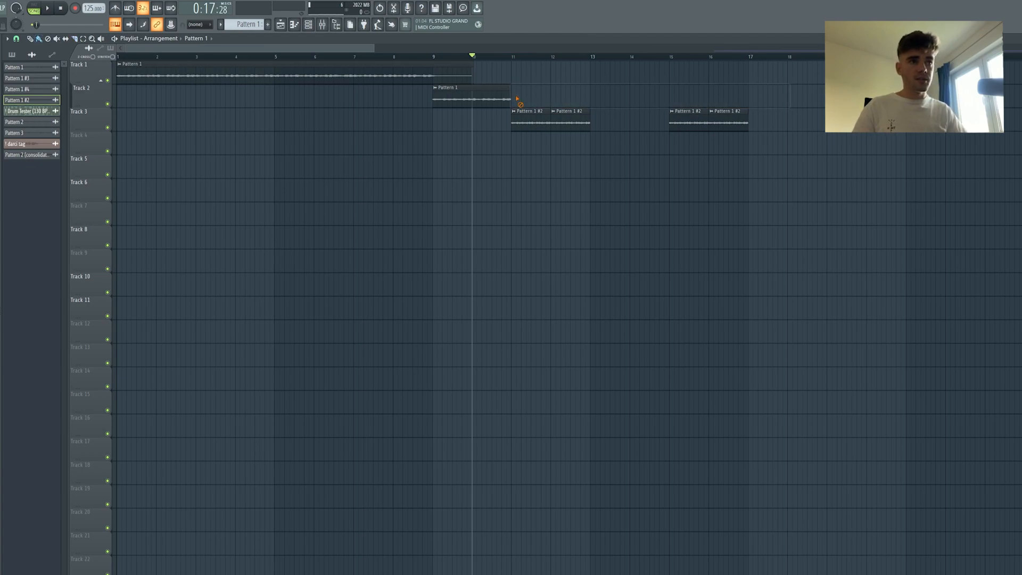
pyautogui.click(518, 97)
pyautogui.press('space')
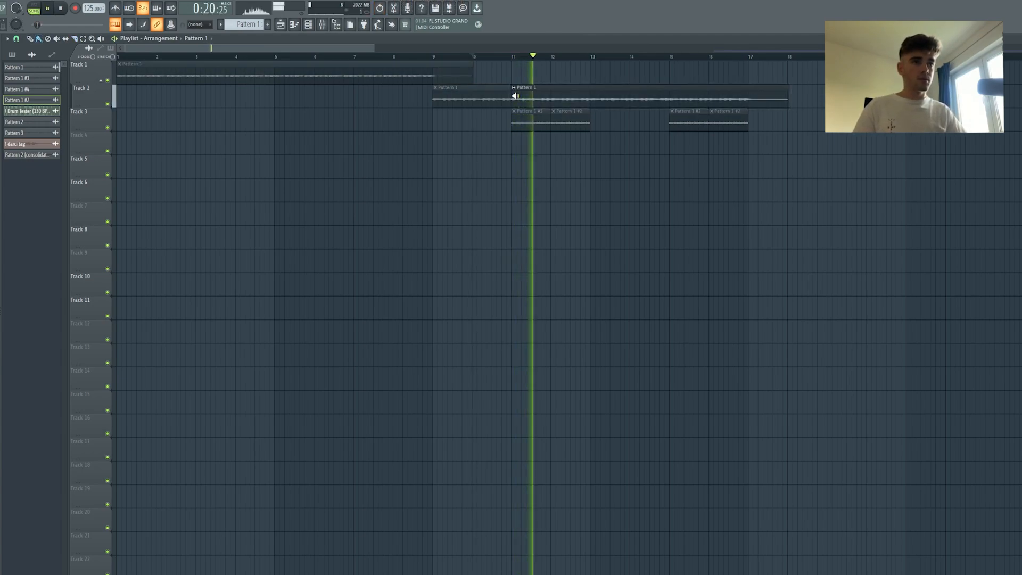
pyautogui.press('space')
pyautogui.rightClick(514, 97)
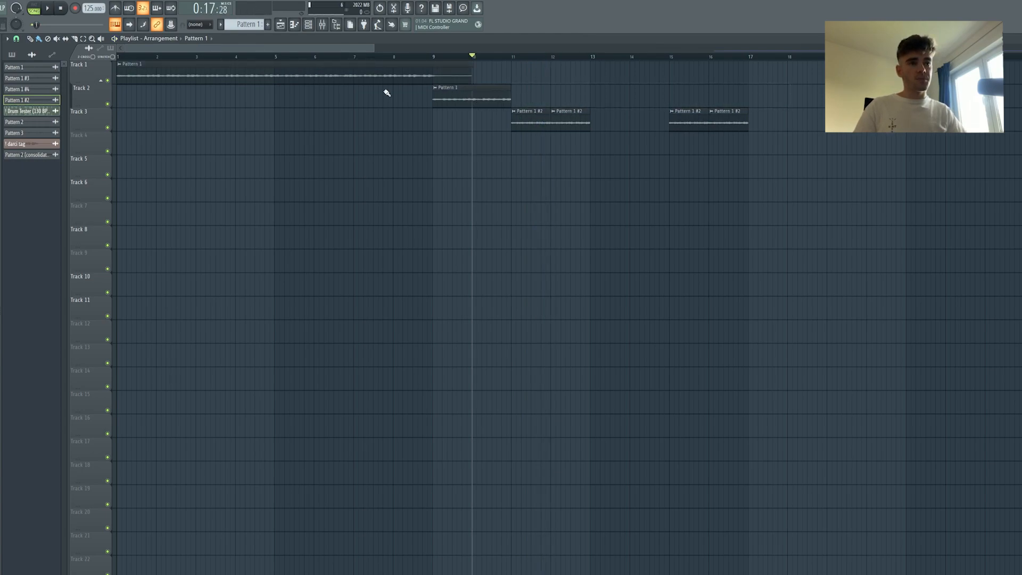
# Audition the two-bar Pattern 1 clip on Track 2 and duplicate it three times to fill bars 9 through 16.
pyautogui.press('space')
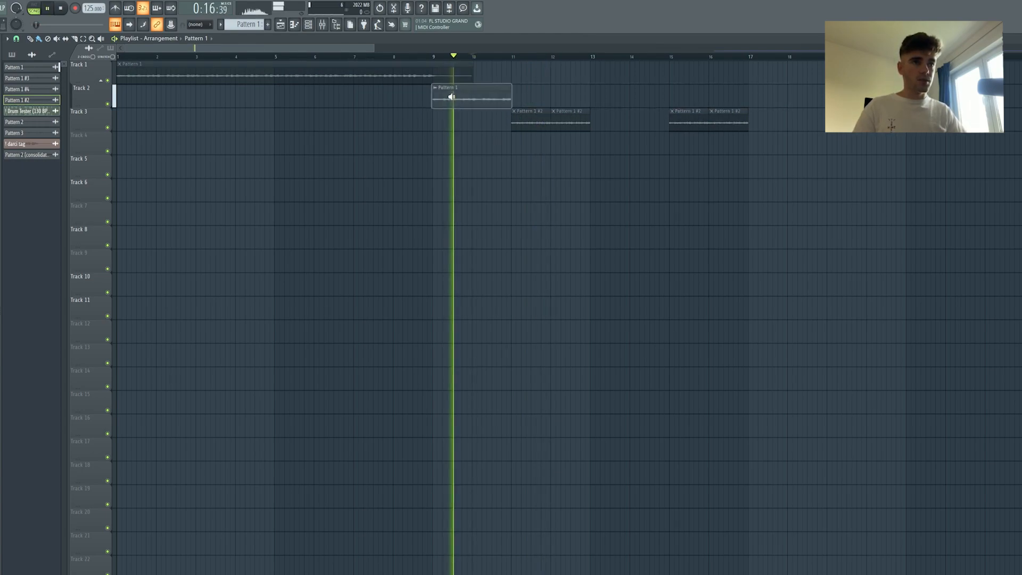
pyautogui.press('space')
pyautogui.moveTo(501, 101); pyautogui.dragTo(425, 109)
pyautogui.hotkey('ctrl', 'b')
pyautogui.hotkey('ctrl', 'b')
pyautogui.hotkey('ctrl', 'b')
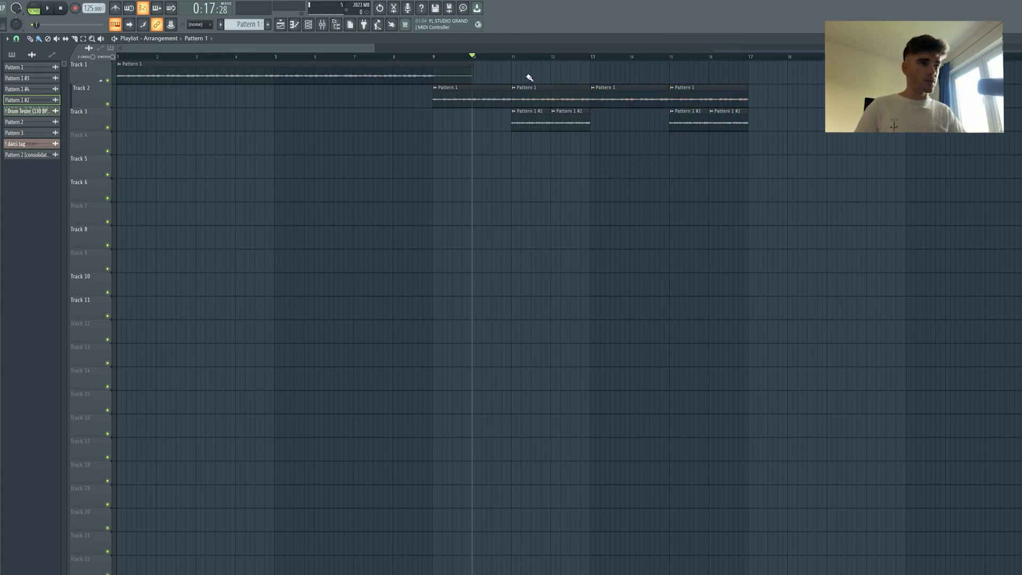
# Play the arrangement from bar 9 to hear Tracks 2 and 3 together.
pyautogui.click(431, 58)
pyautogui.press('space')
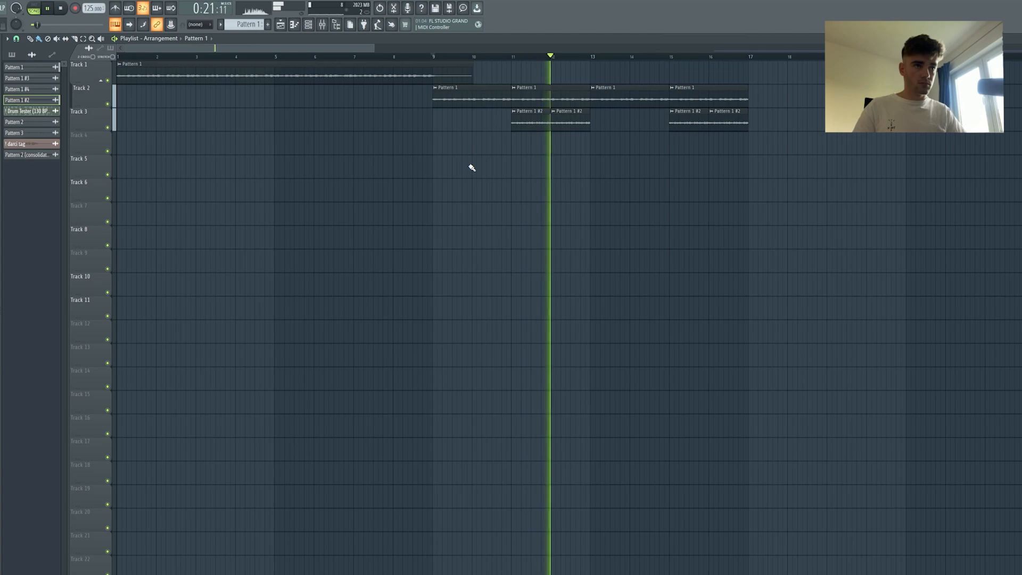
pyautogui.press('space')
# Open the mixer and inspect the Fruity parametric EQ 2 effects on the bus track.
pyautogui.press('F9')
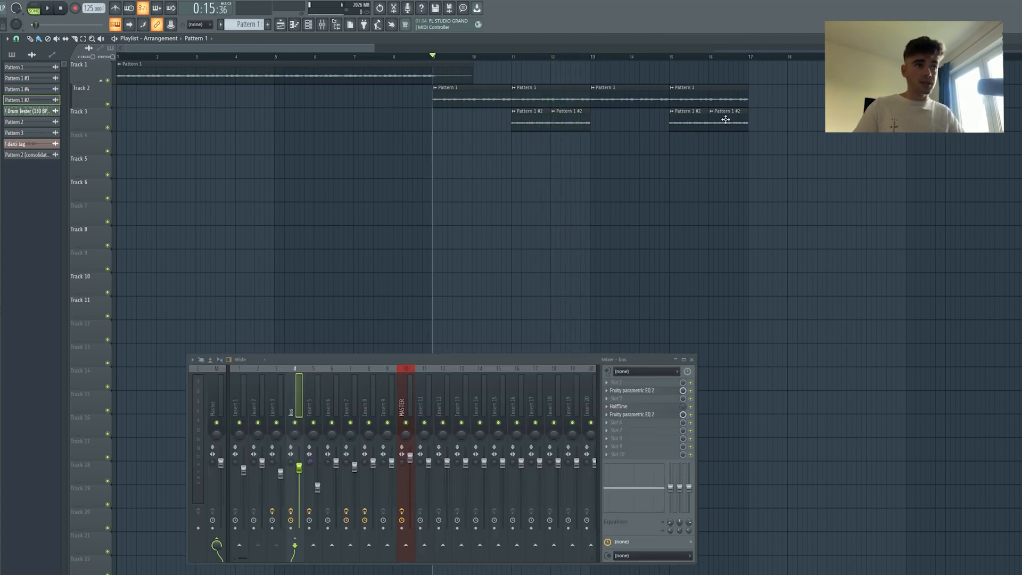
pyautogui.moveTo(303, 70); pyautogui.dragTo(779, 148)
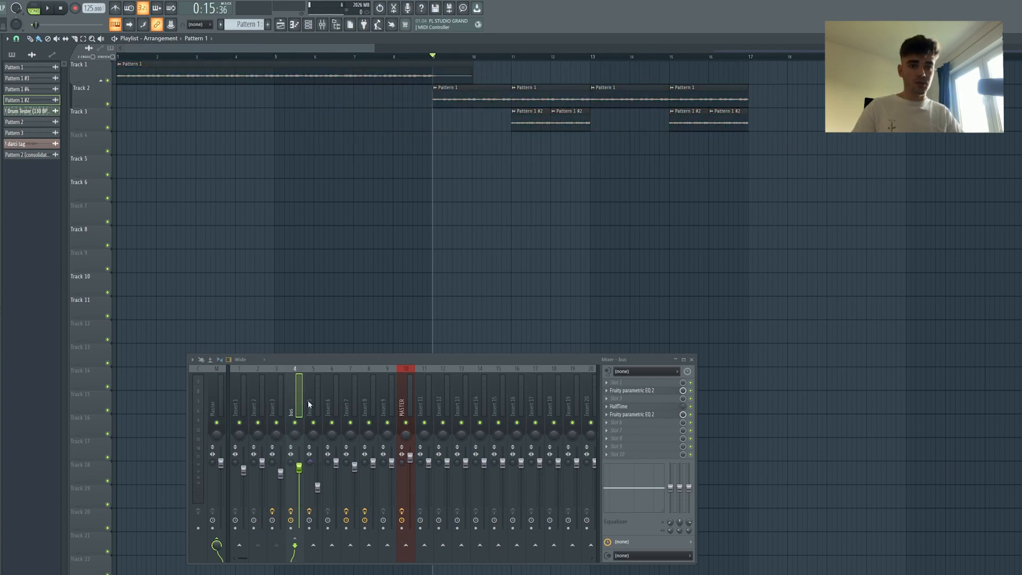
pyautogui.click(641, 392)
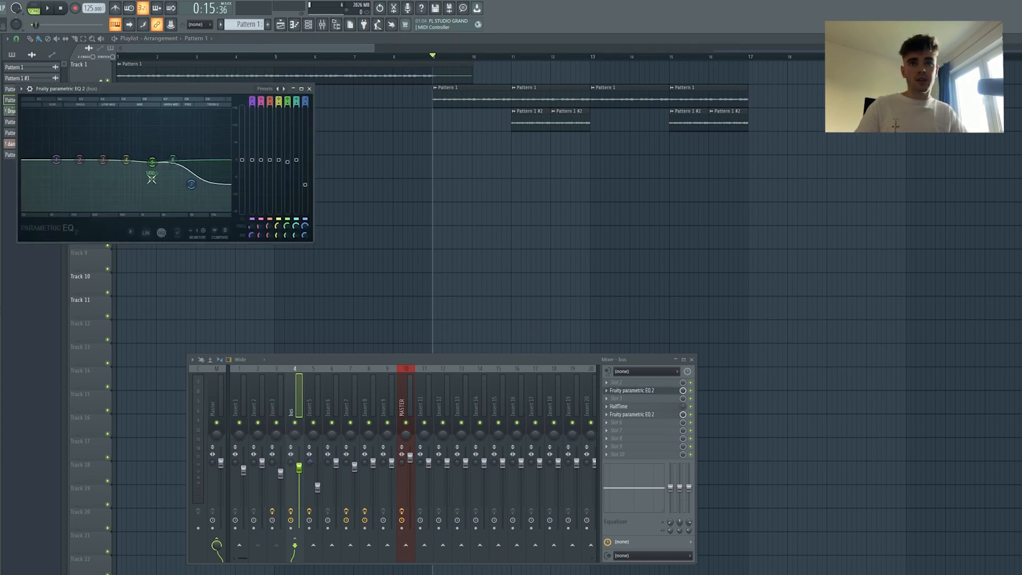
pyautogui.click(656, 394)
pyautogui.click(656, 415)
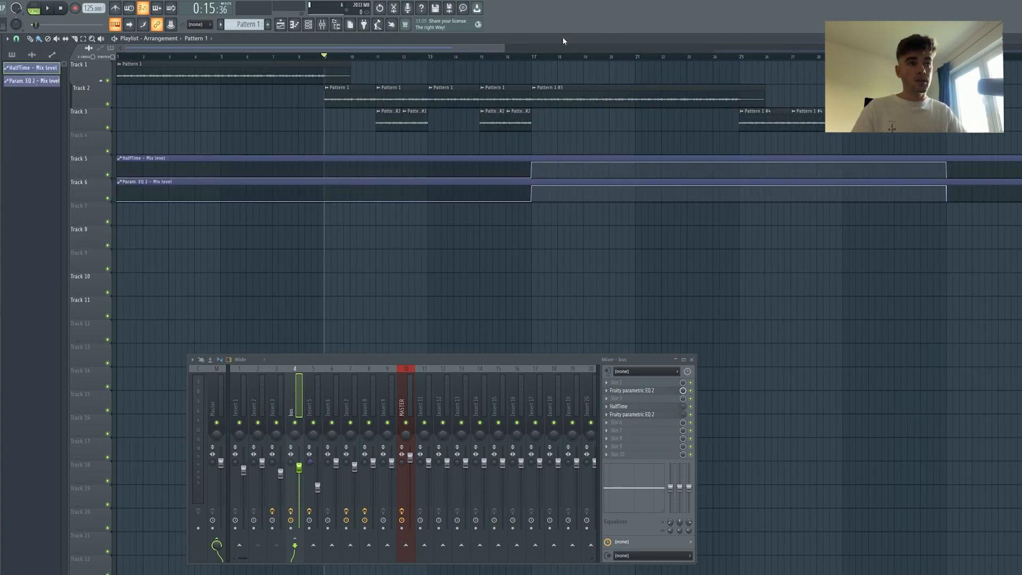
pyautogui.click(641, 414)
pyautogui.click(644, 415)
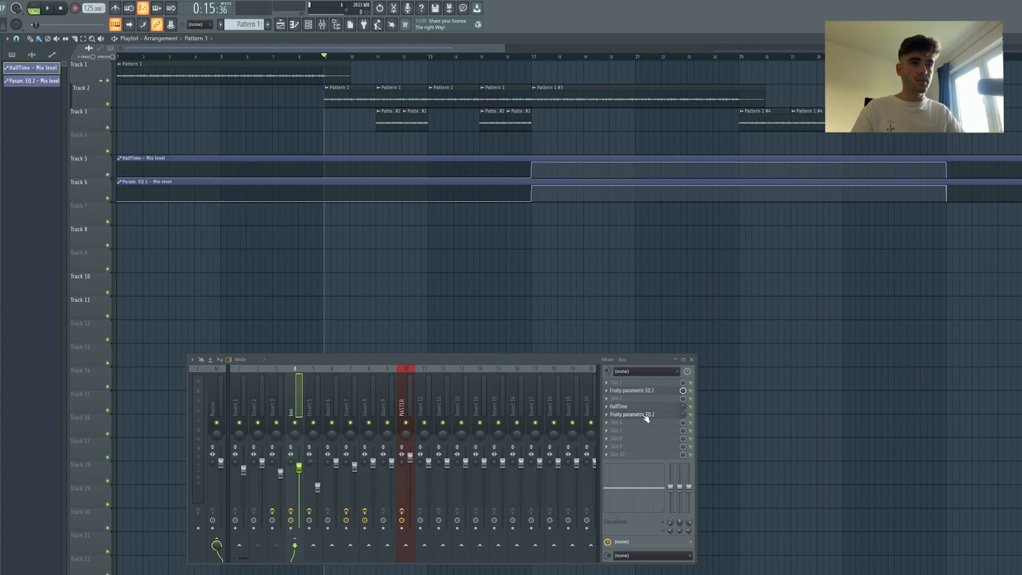
# Play the HalfTime section of the arrangement from bar 17, and continue listening from bar 25.
pyautogui.moveTo(506, 56); pyautogui.dragTo(534, 59)
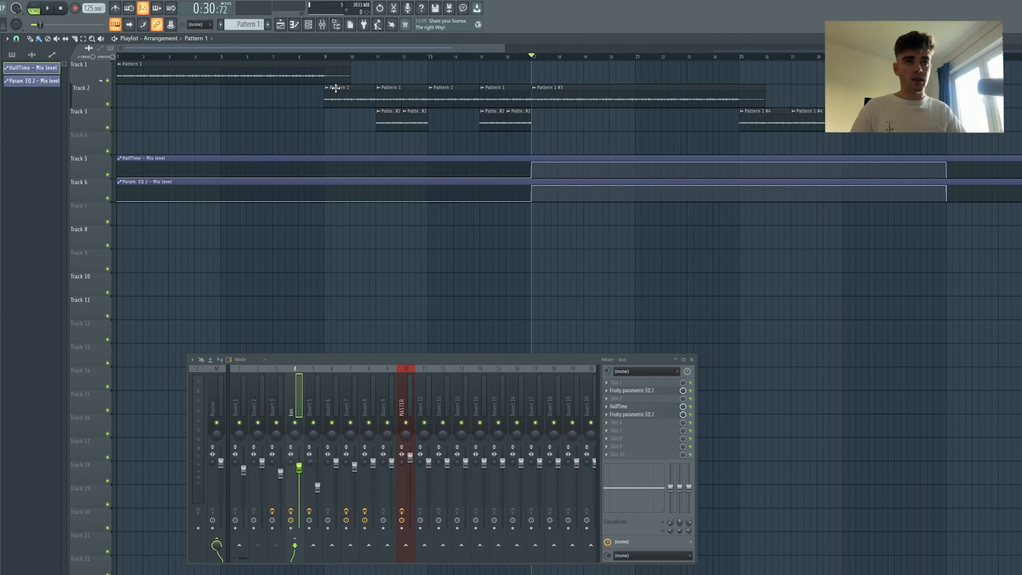
pyautogui.press('space')
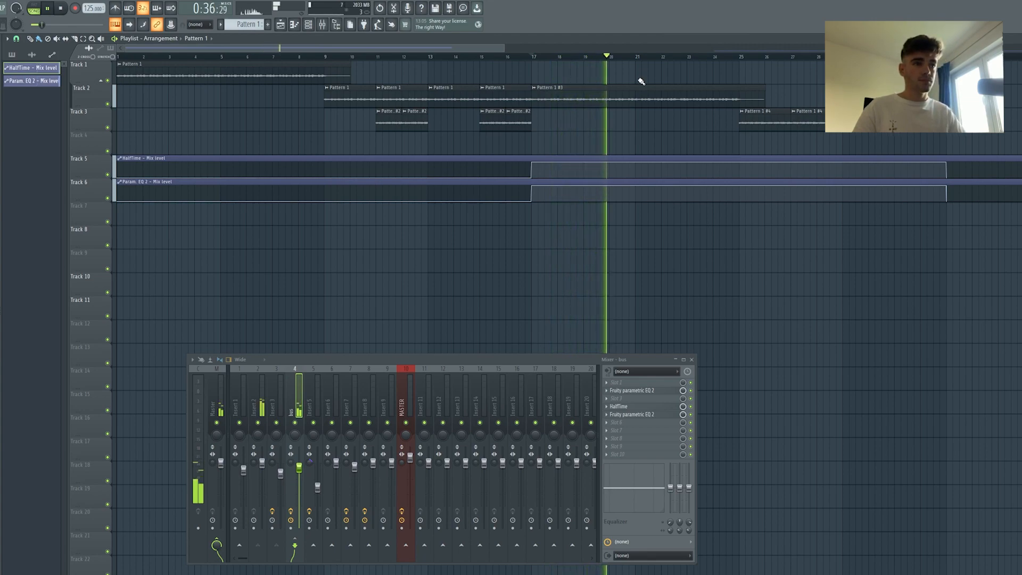
pyautogui.click(741, 58)
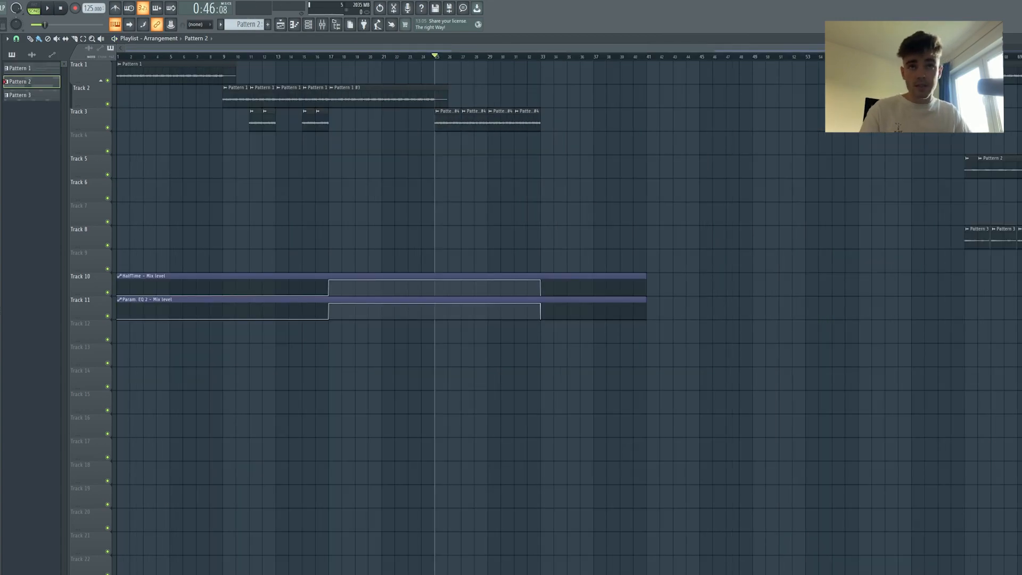
# Open Pattern 2 in the piano roll, switch playback to pattern mode and play its bass notes.
pyautogui.doubleClick(33, 84)
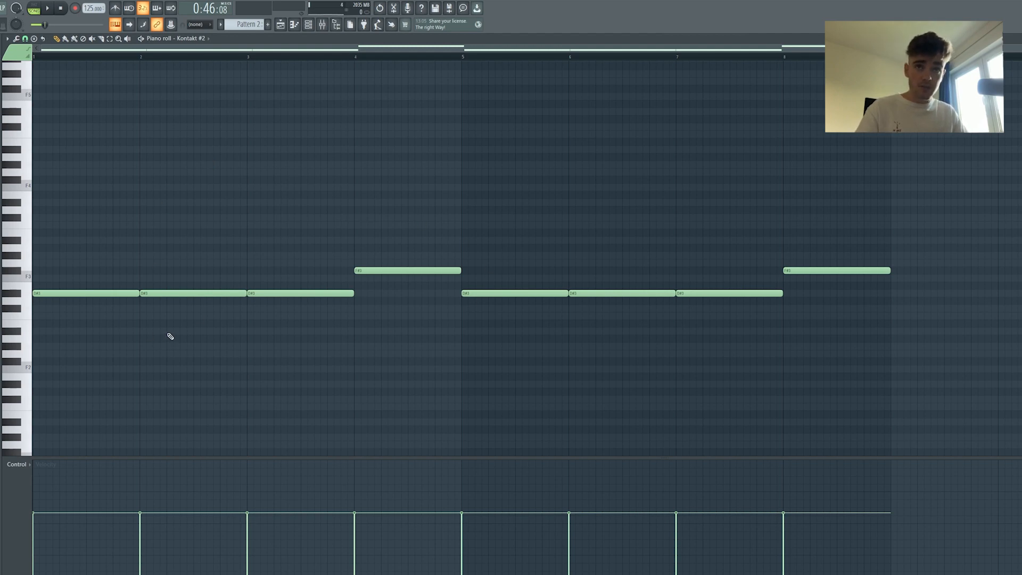
pyautogui.click(33, 10)
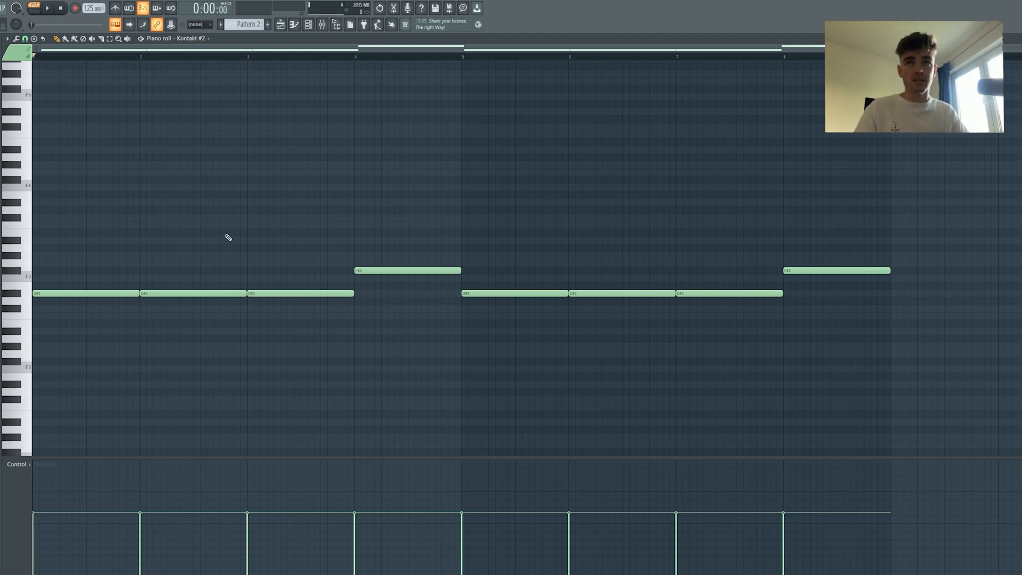
pyautogui.press('space')
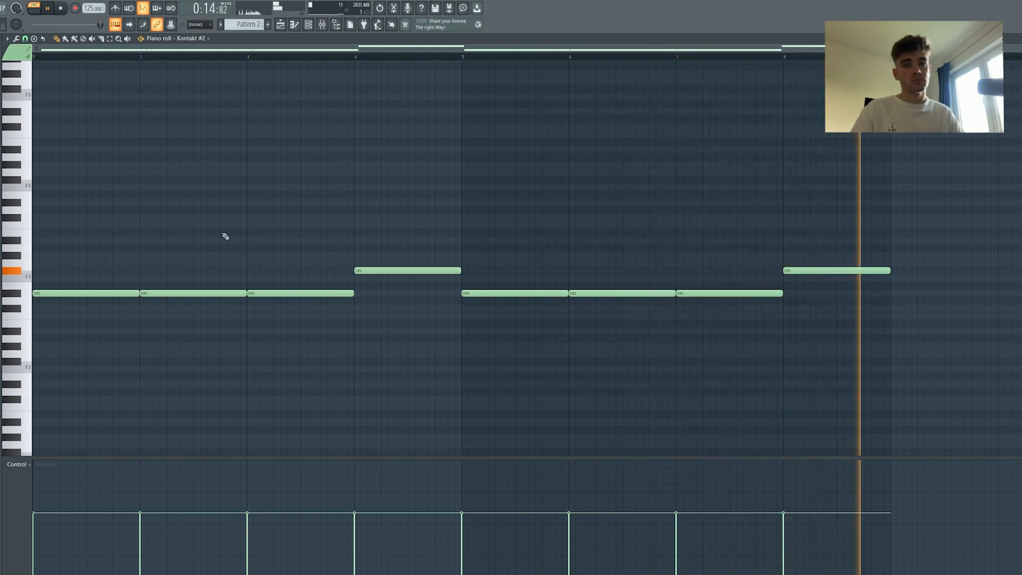
pyautogui.press('space')
pyautogui.scroll(-1, 546, 365)
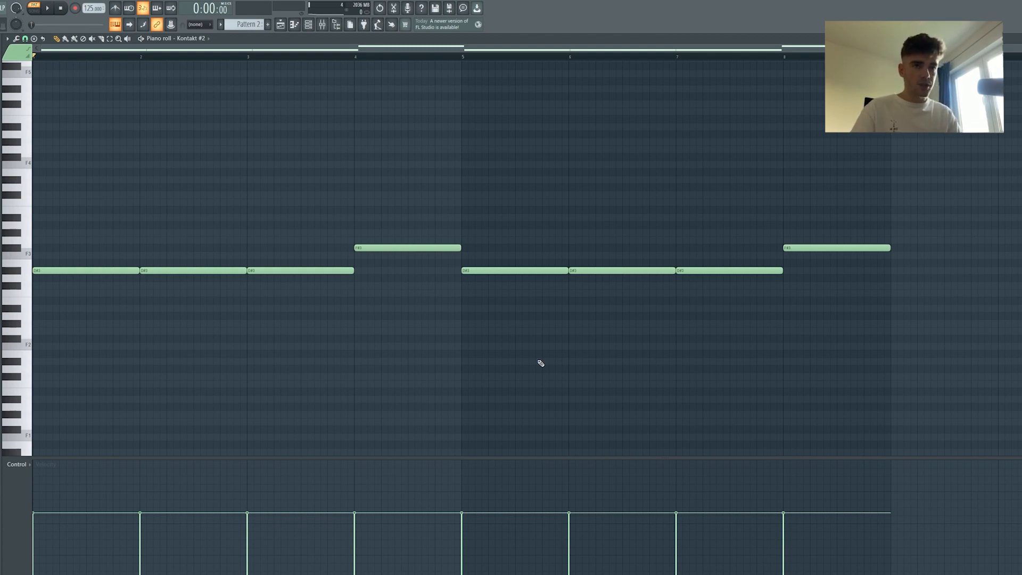
# Inspect the Fruity parametric EQ 2 on mixer Insert 5, close it and return to the playlist.
pyautogui.press('F9')
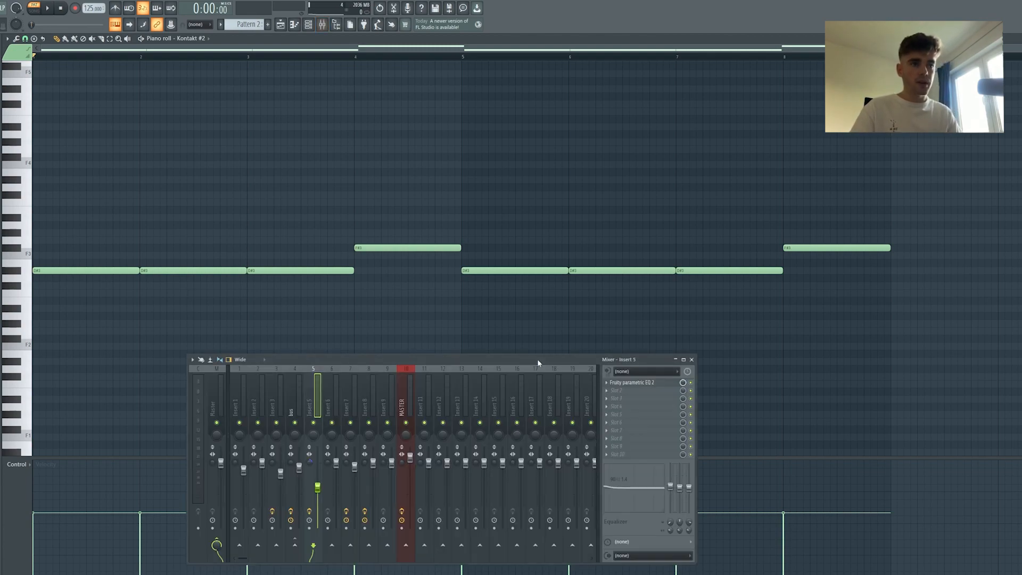
pyautogui.click(668, 385)
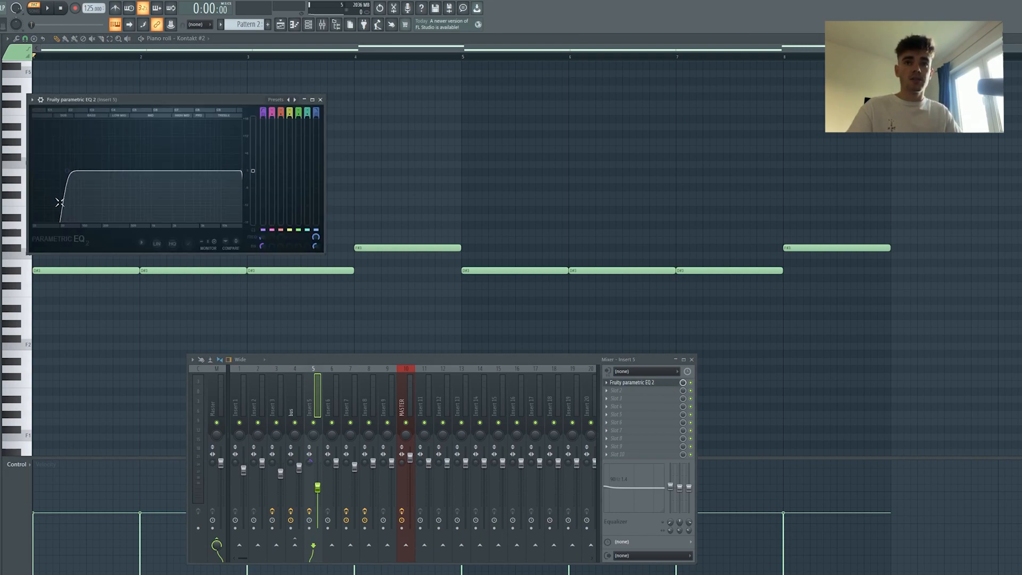
pyautogui.click(320, 99)
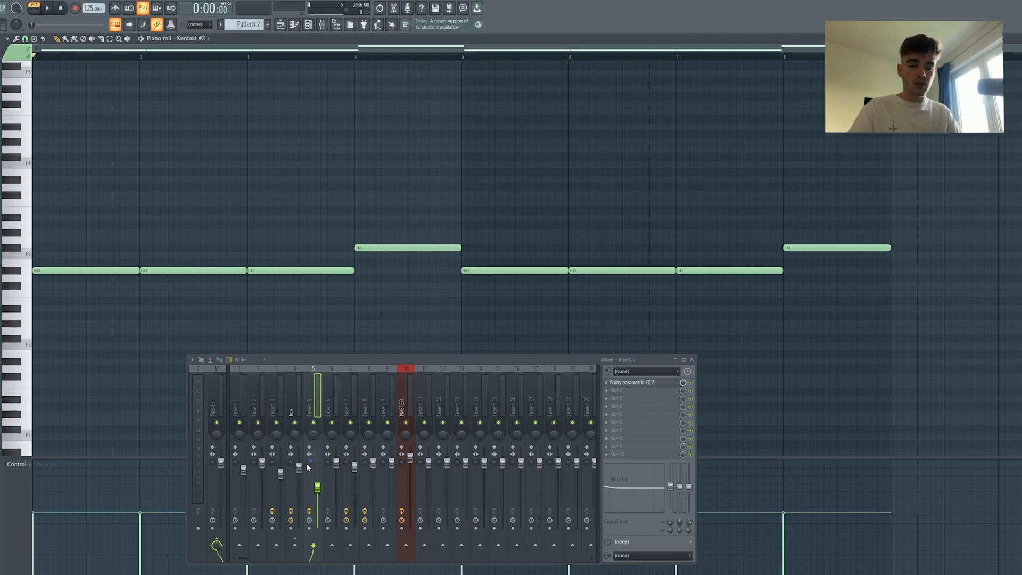
pyautogui.press('F5')
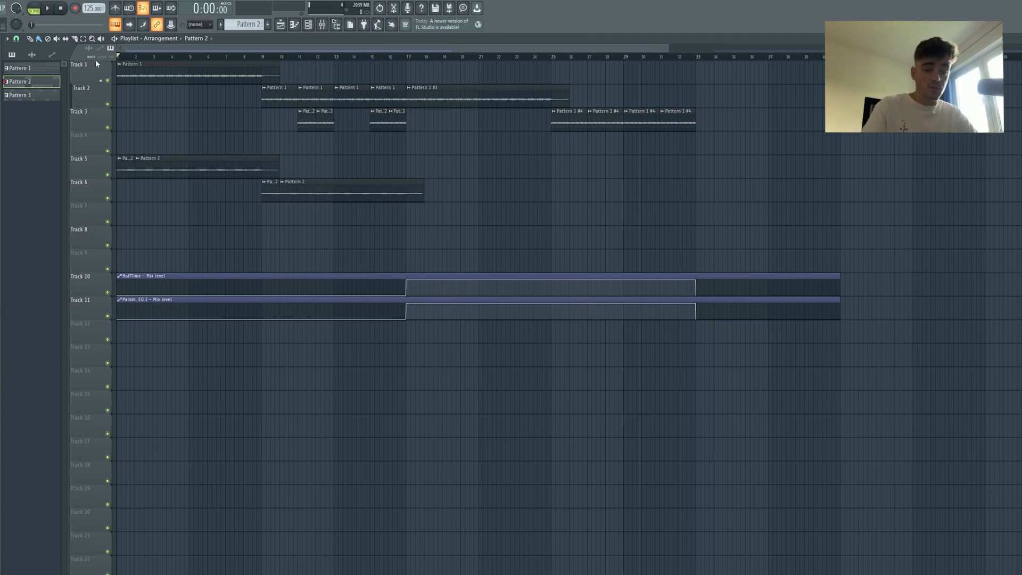
# Play the arrangement from the start, continue listening from bar 9, and stop playback.
pyautogui.press('space')
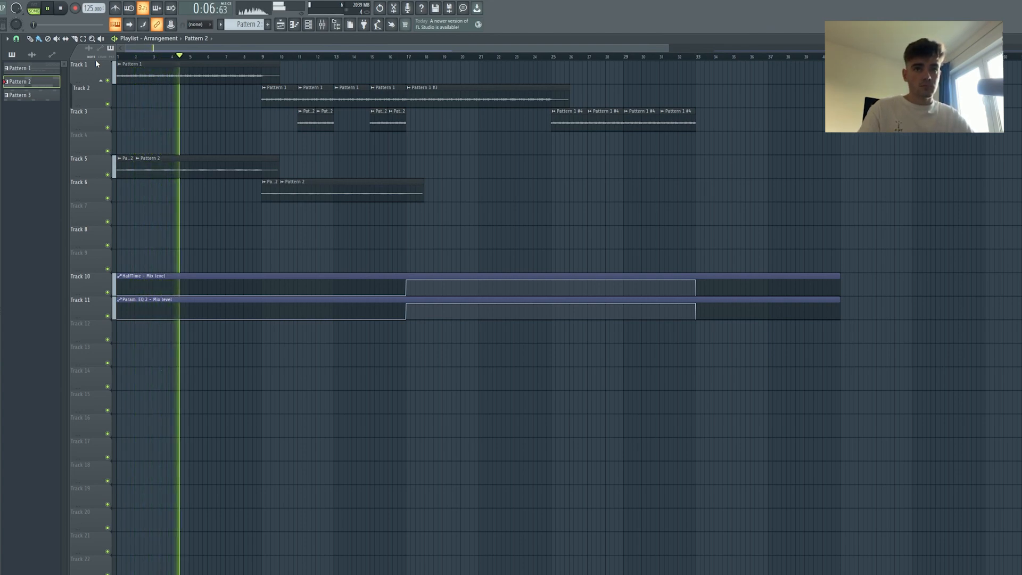
pyautogui.click(263, 57)
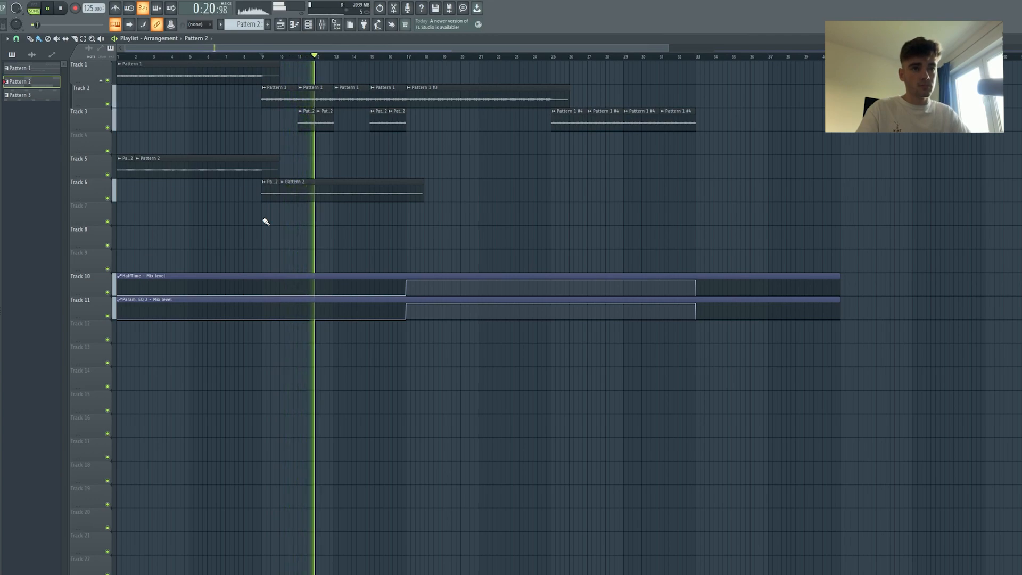
pyautogui.press('space')
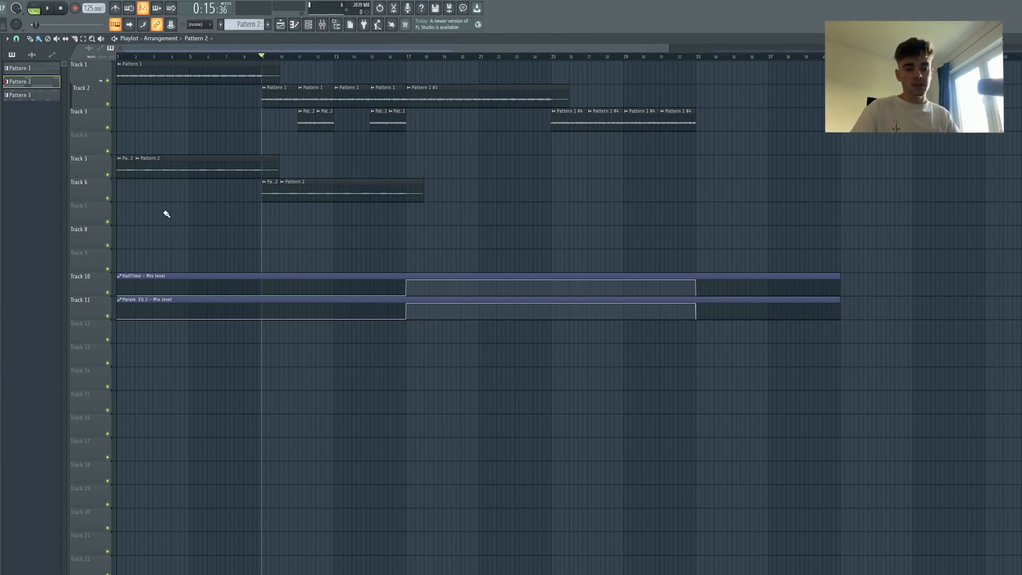
# Open Pattern 3 in the piano roll and play its notes in pattern mode.
pyautogui.click(51, 98)
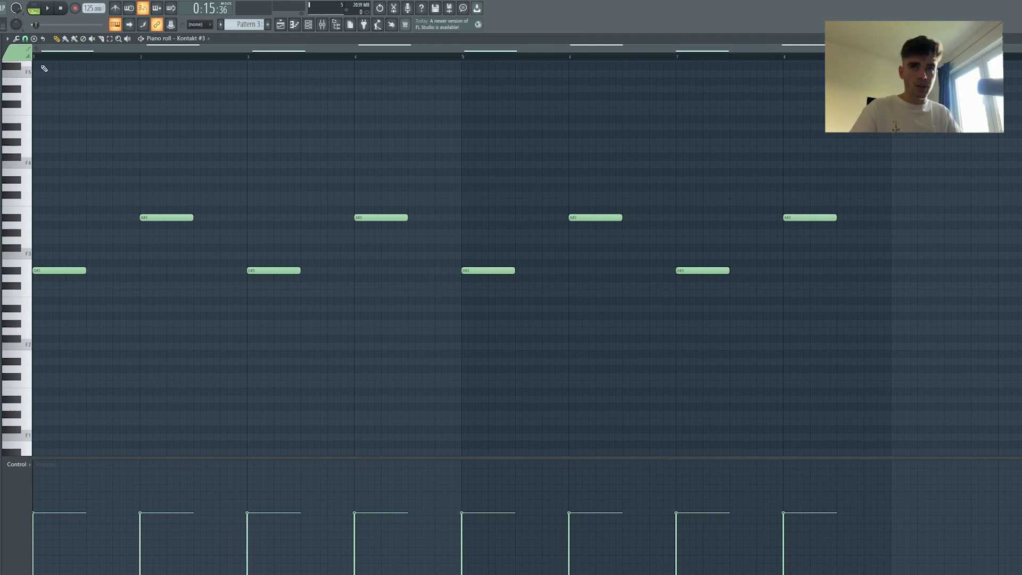
pyautogui.press('space')
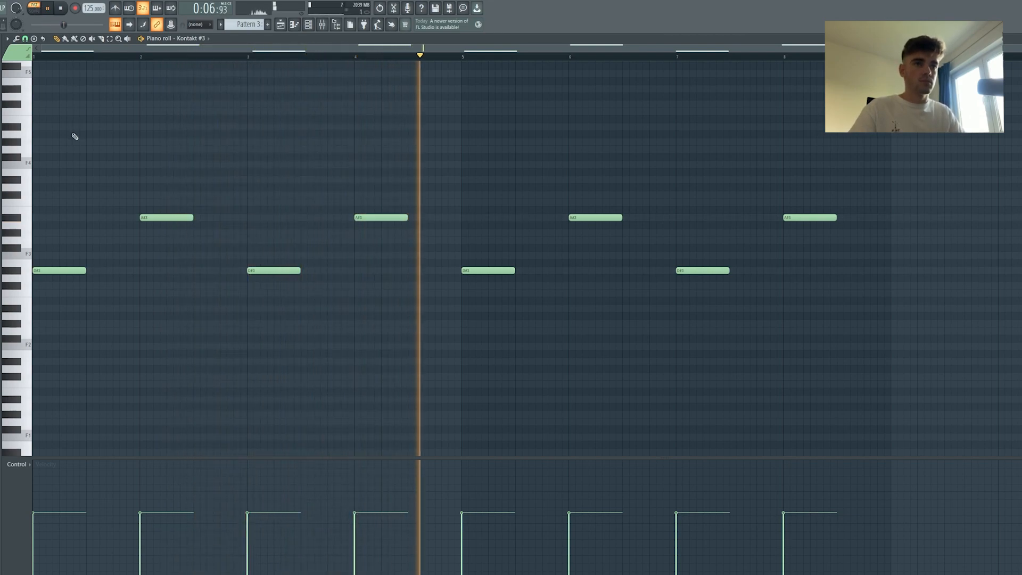
pyautogui.press('space')
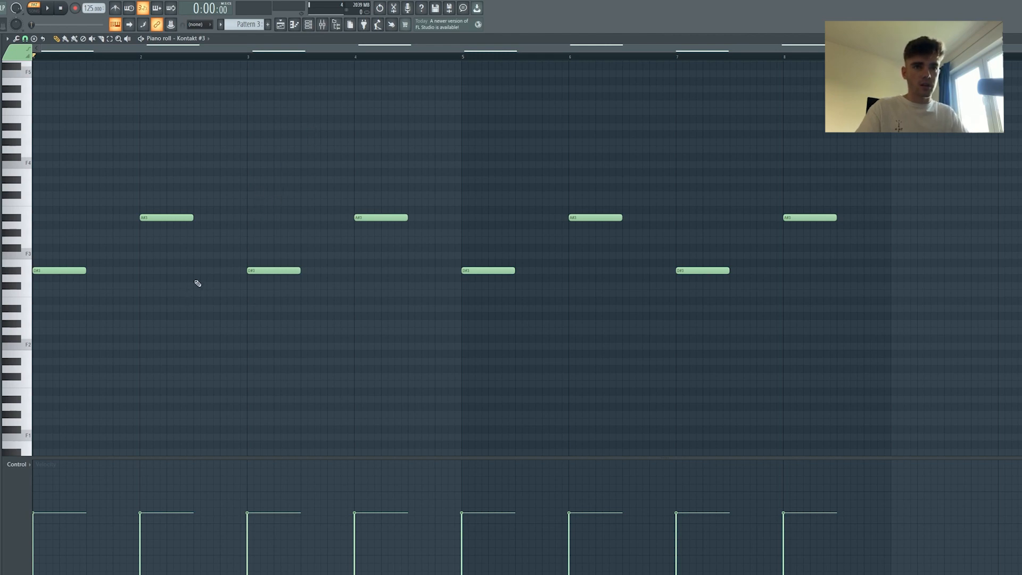
# Inspect the Fruity parametric EQ 2 on mixer Insert 7, close it and return to the playlist.
pyautogui.press('F9')
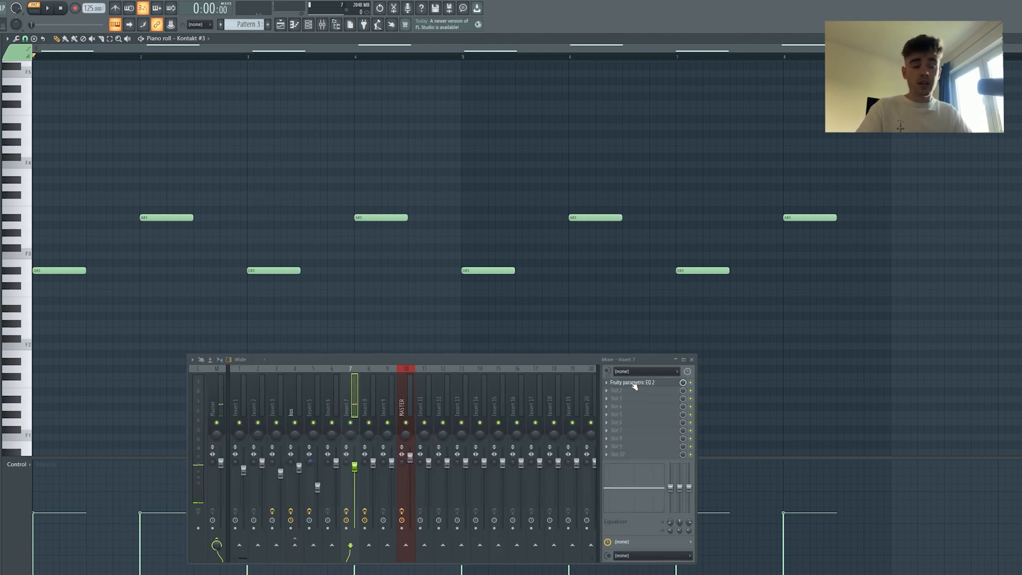
pyautogui.click(636, 382)
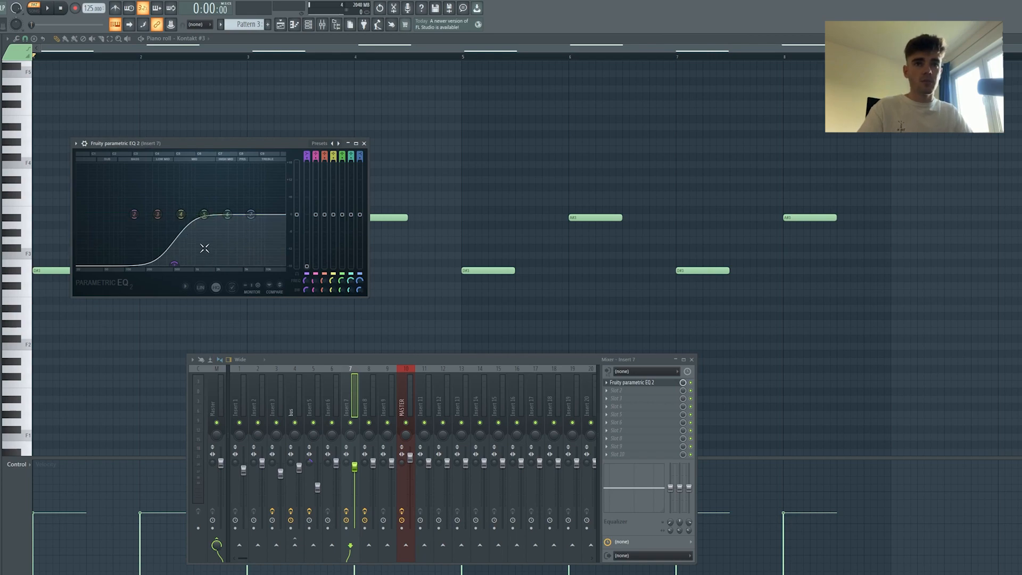
pyautogui.click(364, 143)
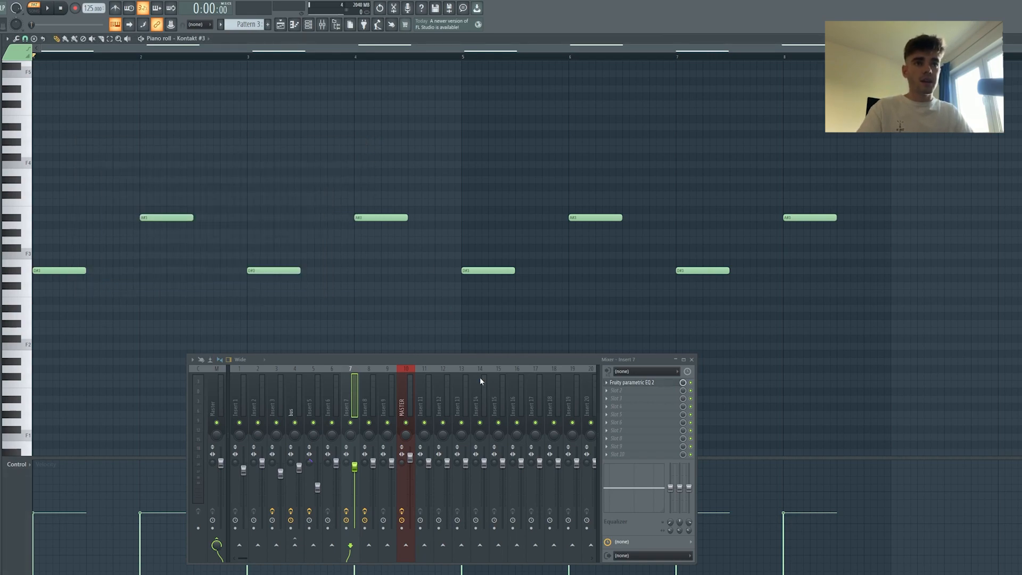
pyautogui.click(694, 362)
pyautogui.press('F5')
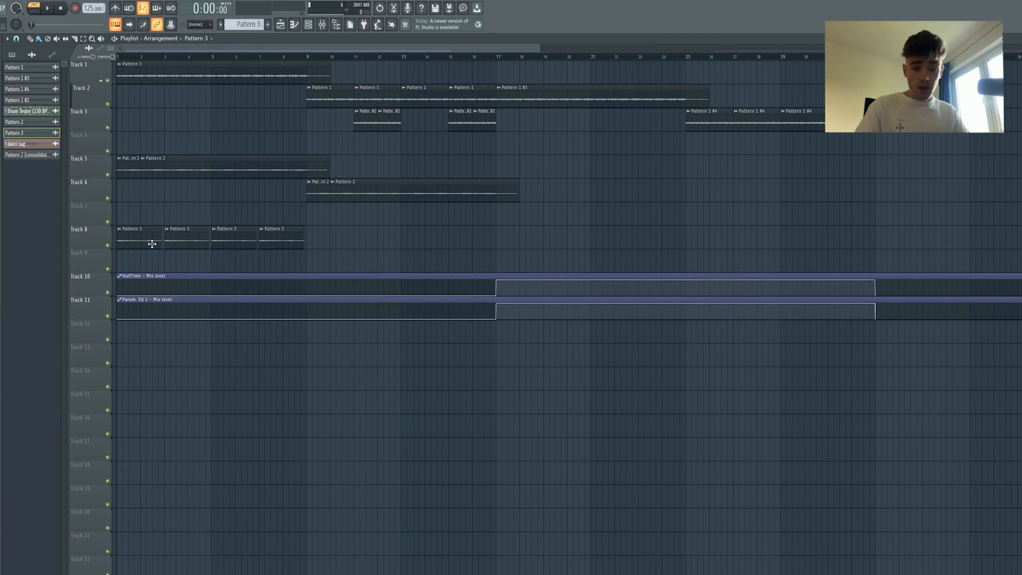
# Check the settings of the Pattern 3 audio clip on Track 8 and inspect the EQ and reverb effects on mixer Insert 8.
pyautogui.doubleClick(152, 244)
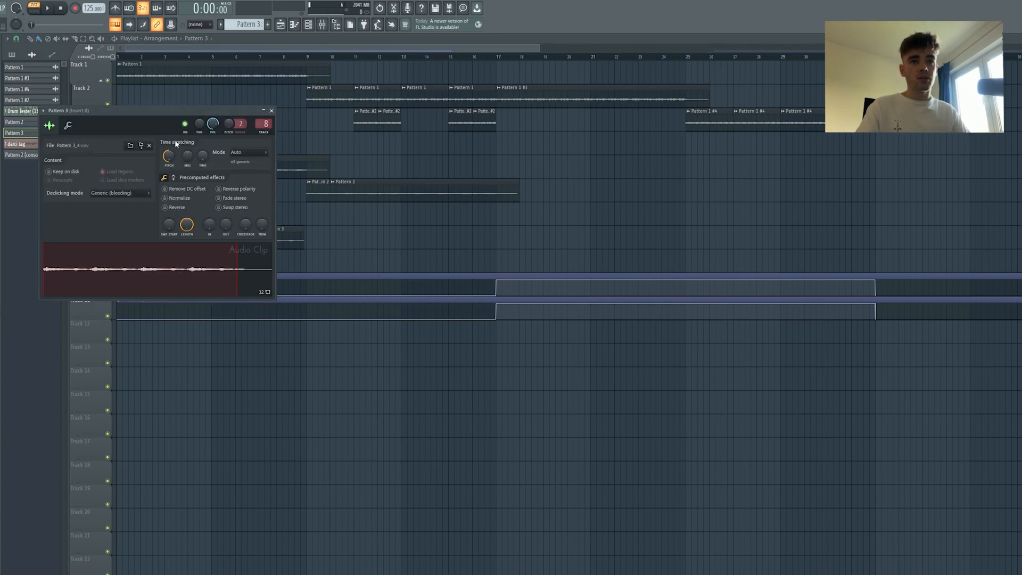
pyautogui.click(272, 110)
pyautogui.press('F9')
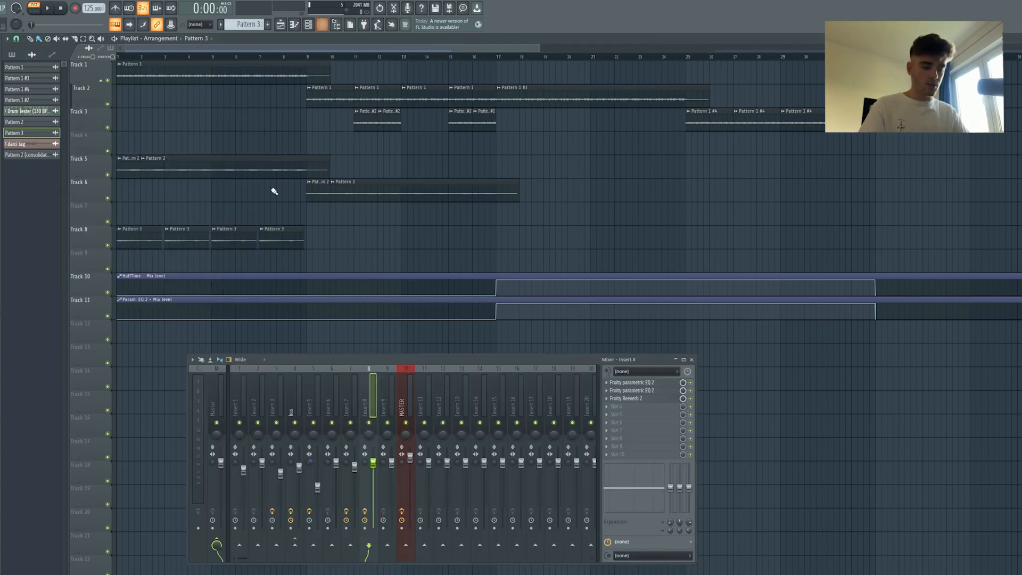
pyautogui.click(659, 383)
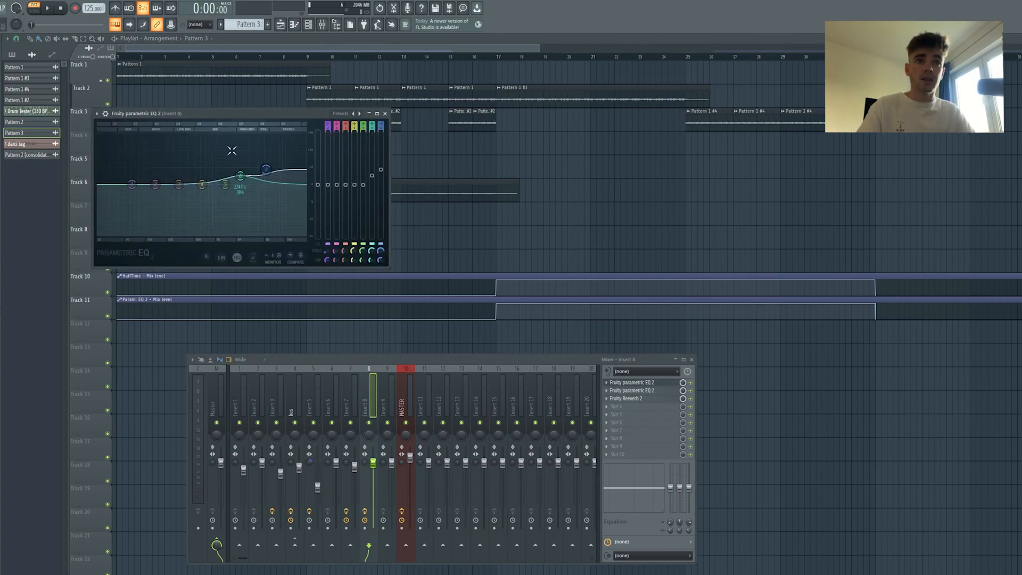
pyautogui.click(651, 391)
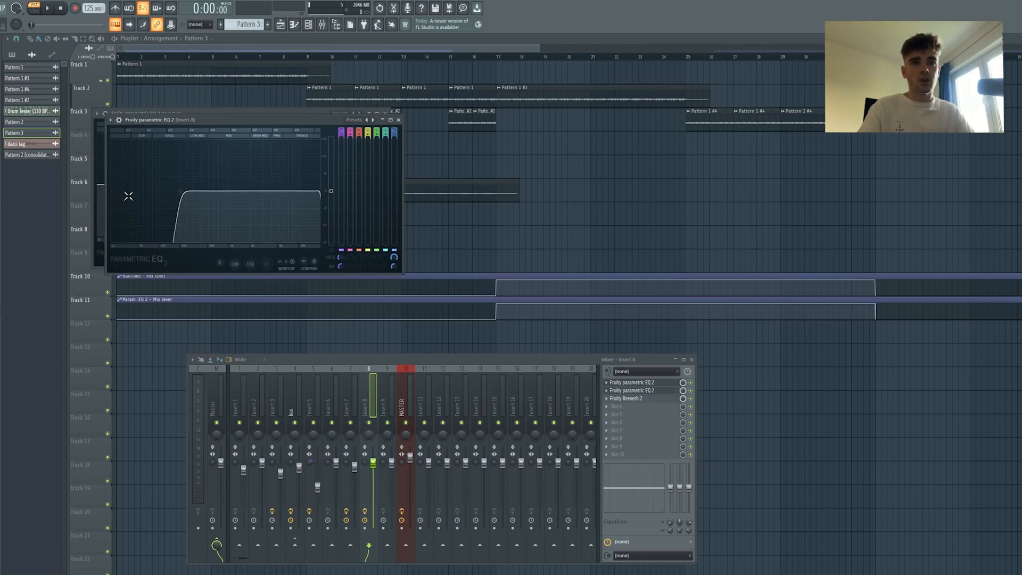
pyautogui.click(650, 400)
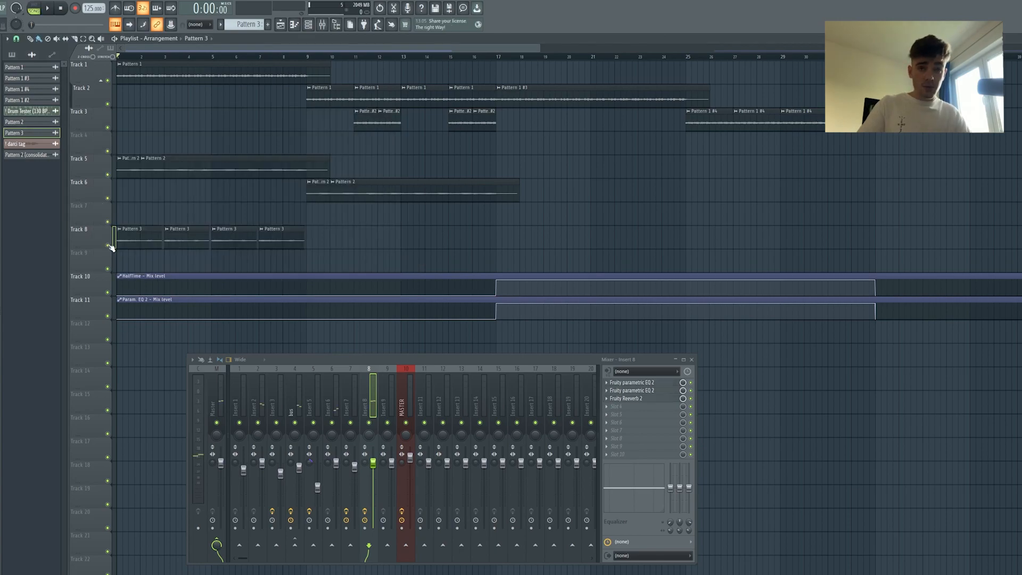
# Solo Track 8 to hear its Pattern 3 clips alone, and unsolo it to play the full arrangement from the start.
pyautogui.rightClick(108, 246)
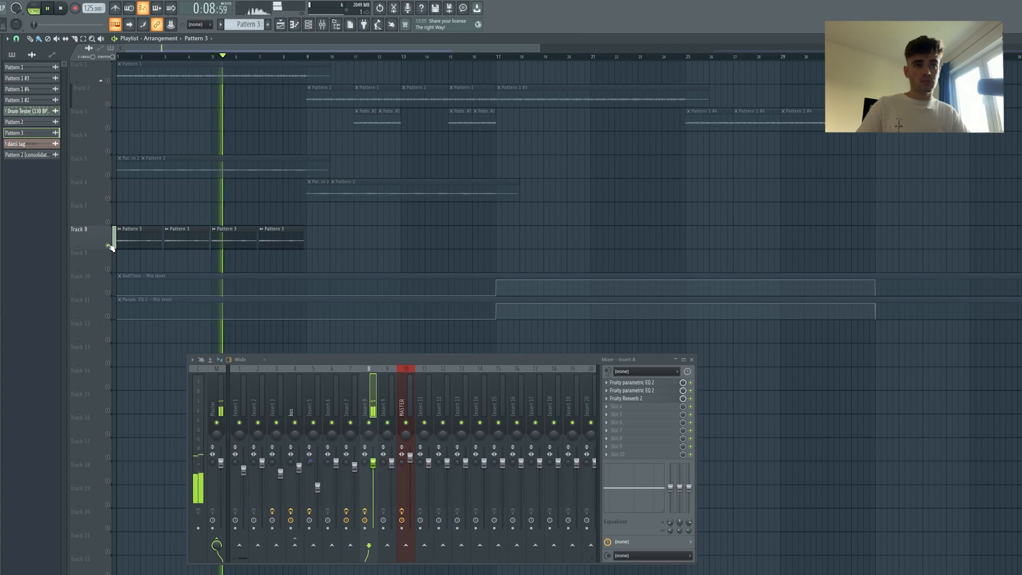
pyautogui.press('space')
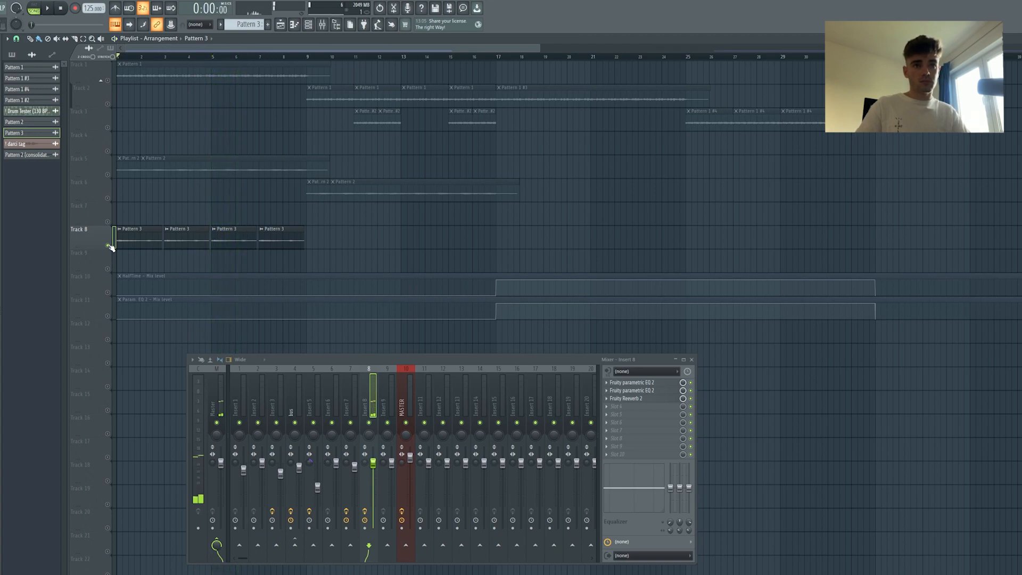
pyautogui.rightClick(108, 246)
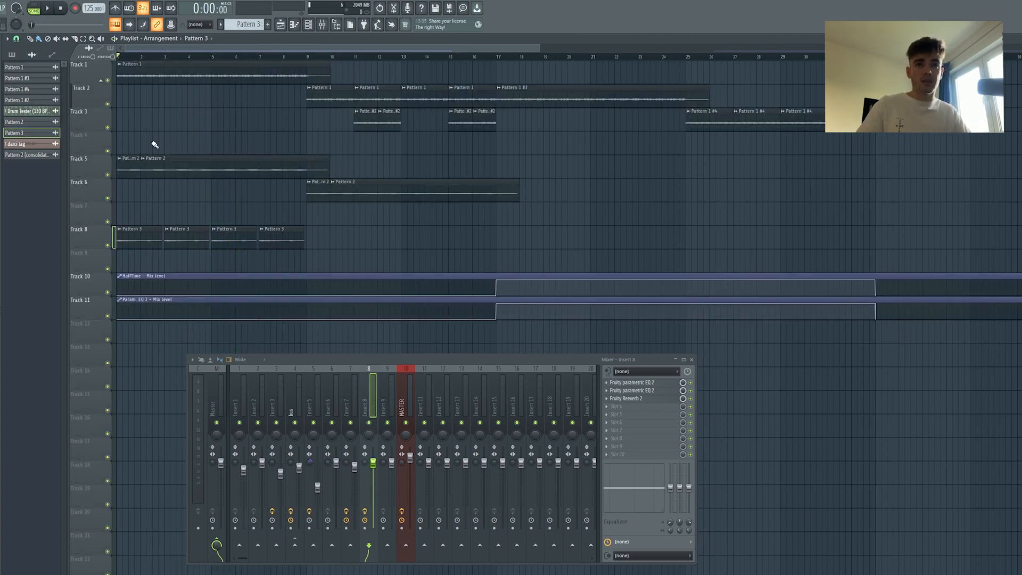
pyautogui.press('space')
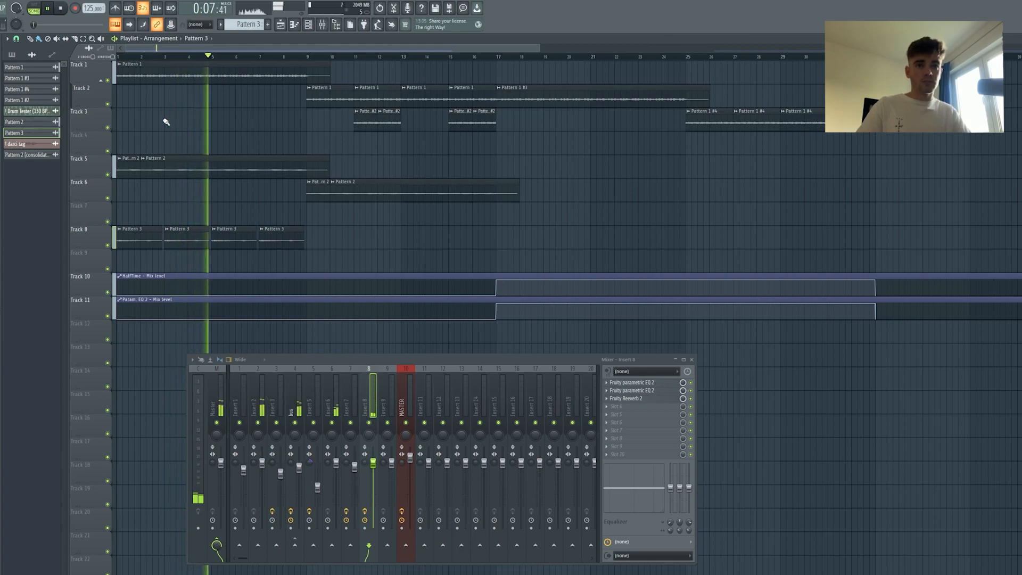
pyautogui.press('space')
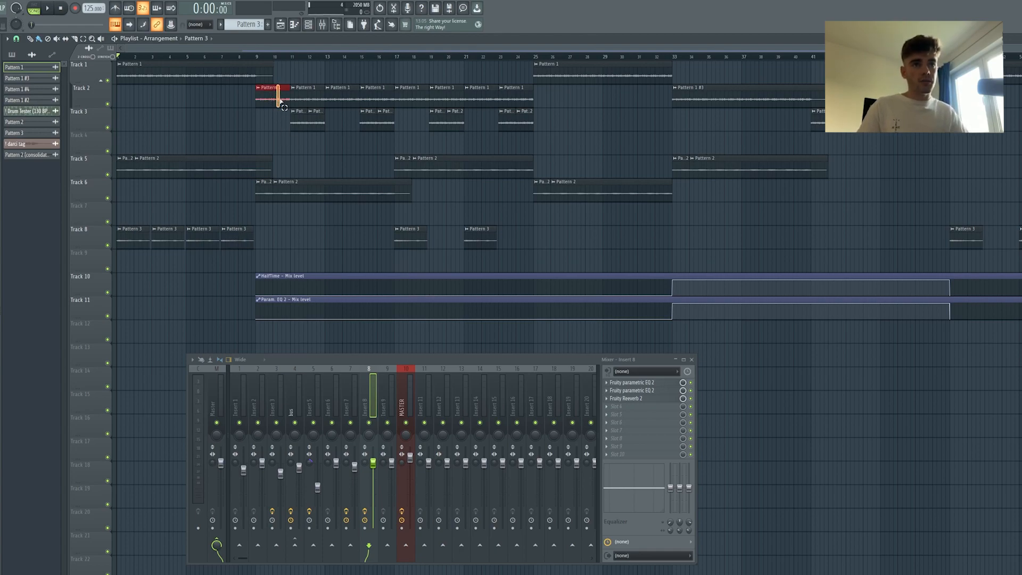
# Highlight the bar 9 to 17 clips on Tracks 2, 3 and 6 and the opening Pattern 3 clips, and play from bar 17.
pyautogui.moveTo(296, 110); pyautogui.dragTo(384, 209)
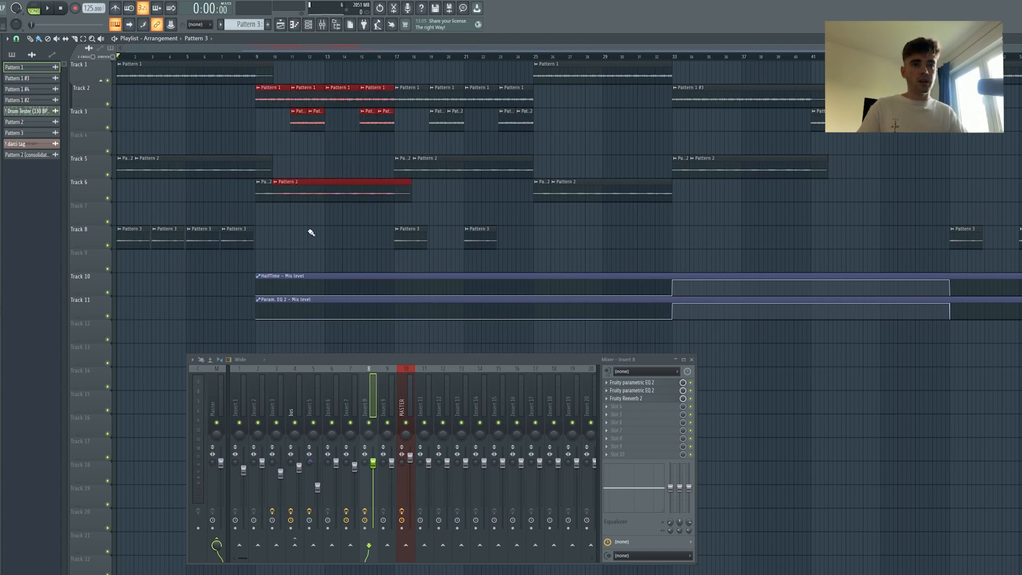
pyautogui.moveTo(289, 240); pyautogui.dragTo(42, 239)
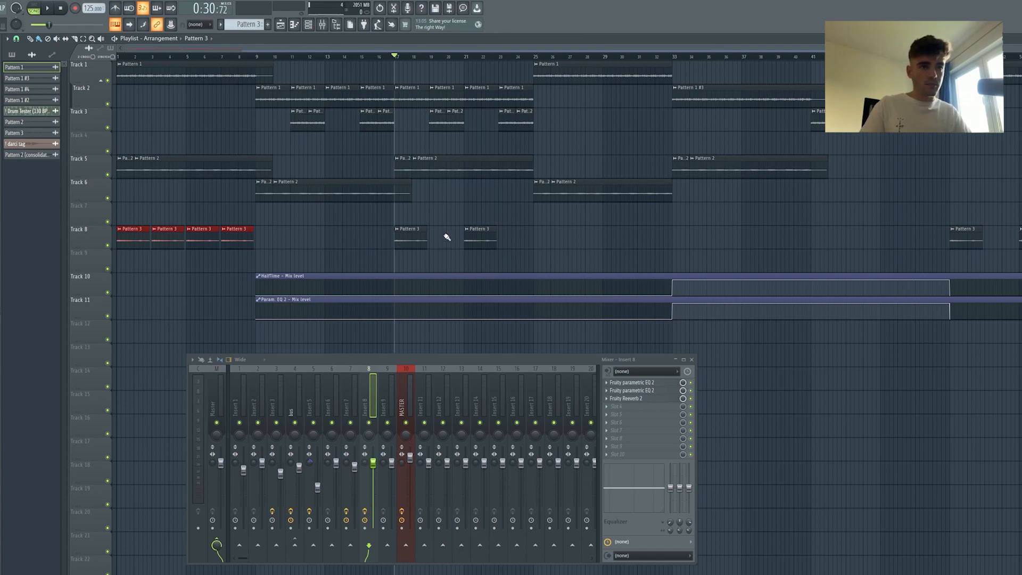
pyautogui.scroll(5, 387, 57)
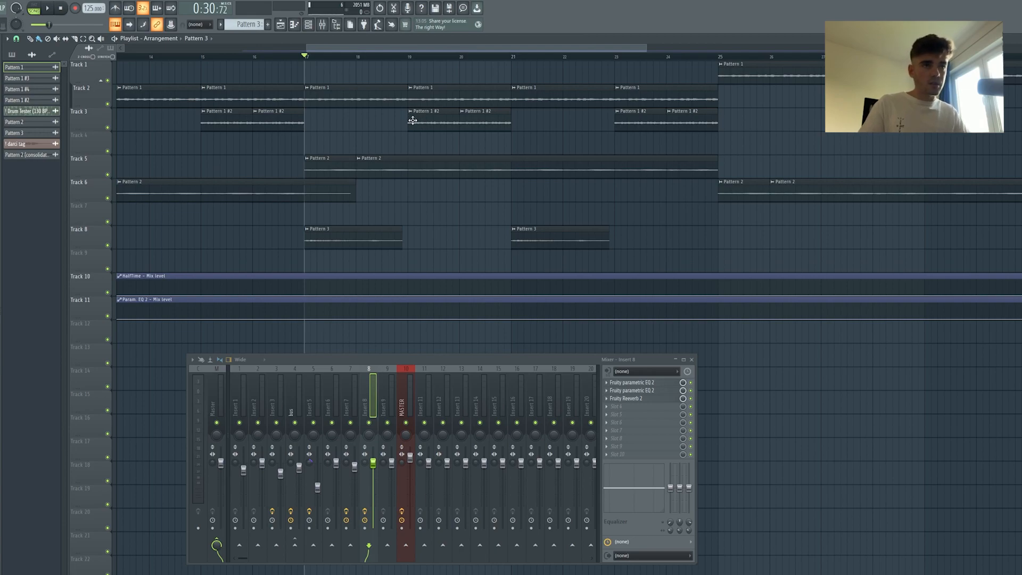
pyautogui.press('space')
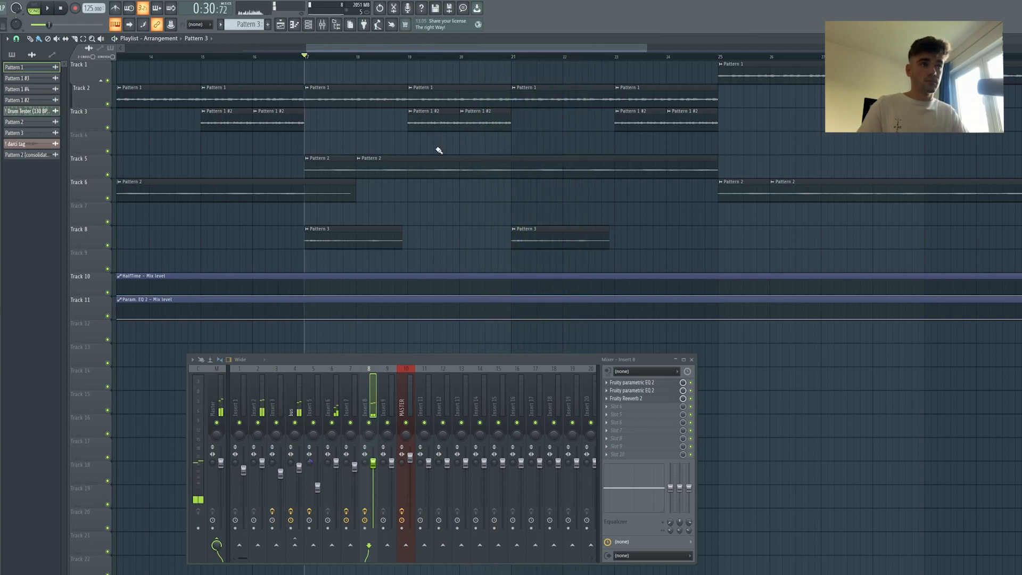
pyautogui.press('space')
# Close the Pattern 2 (consolidated) clip settings and play the consolidated audio clip on Track 1.
pyautogui.scroll(-4, 853, 167)
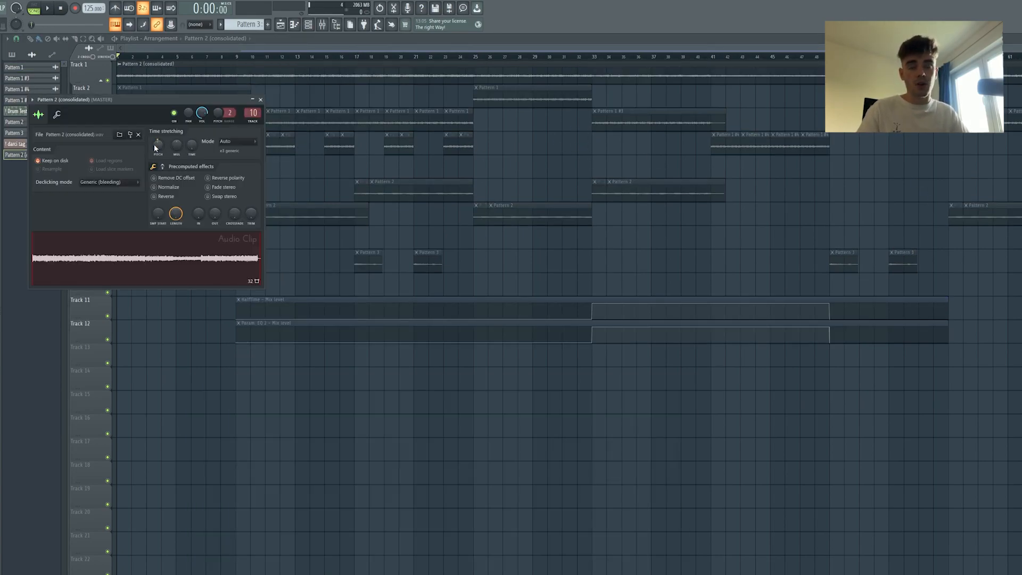
pyautogui.click(261, 100)
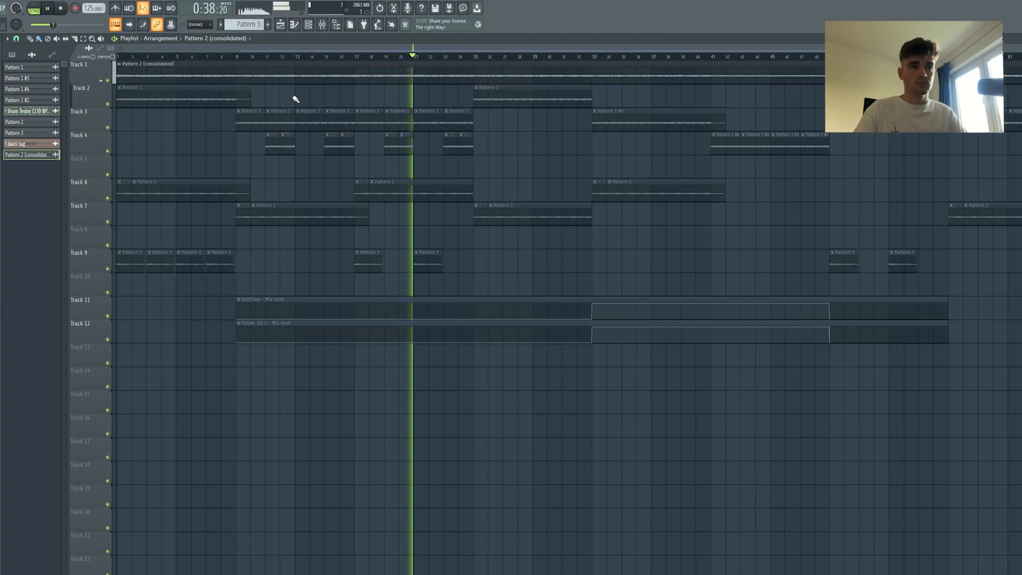
pyautogui.press('space')
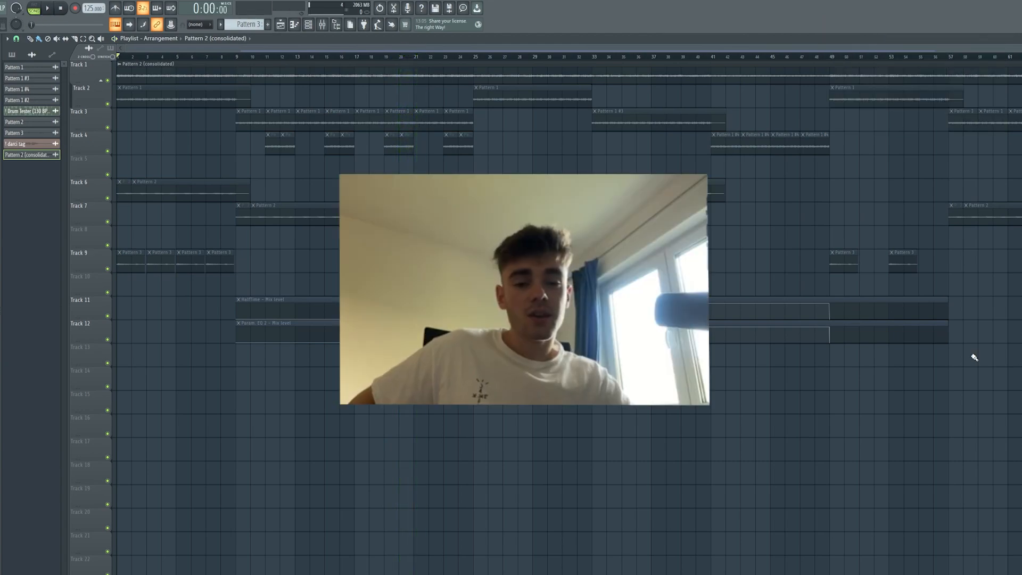